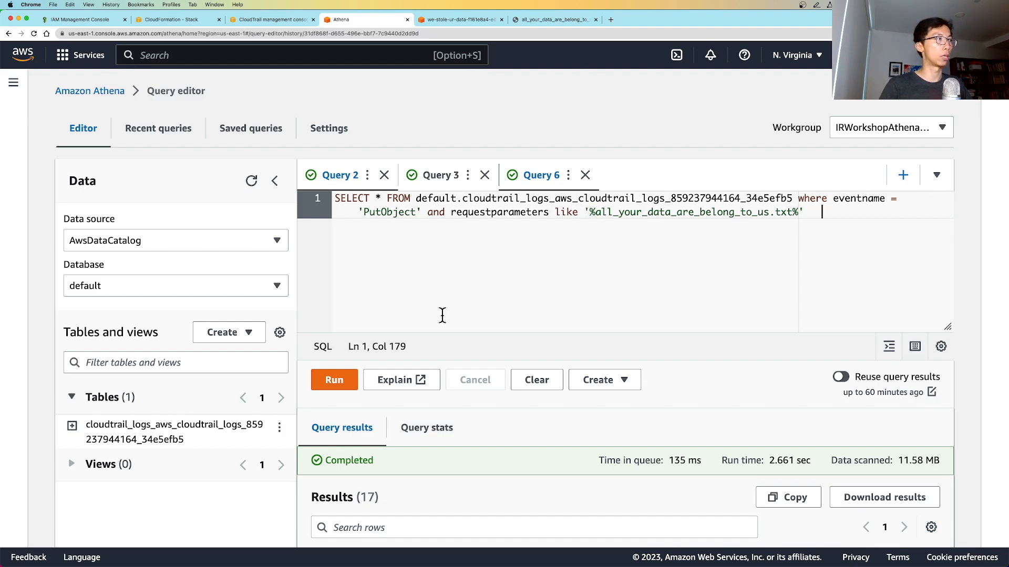
- Run the query for PutObject events whose request parameters contain all_your_data_are_belong_to_us.txt
left_click(334, 380)
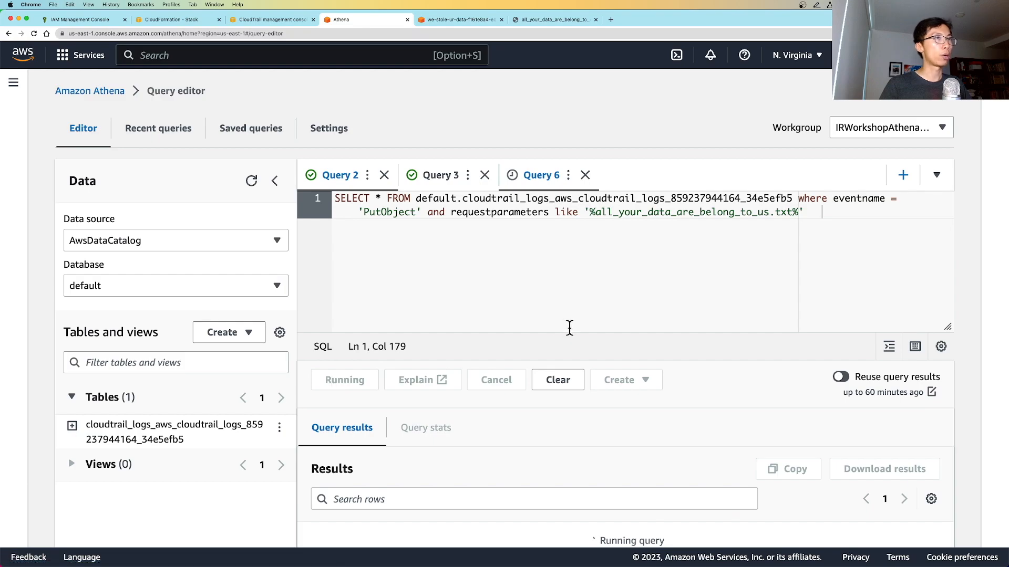
scroll(651, 310, "down", 2)
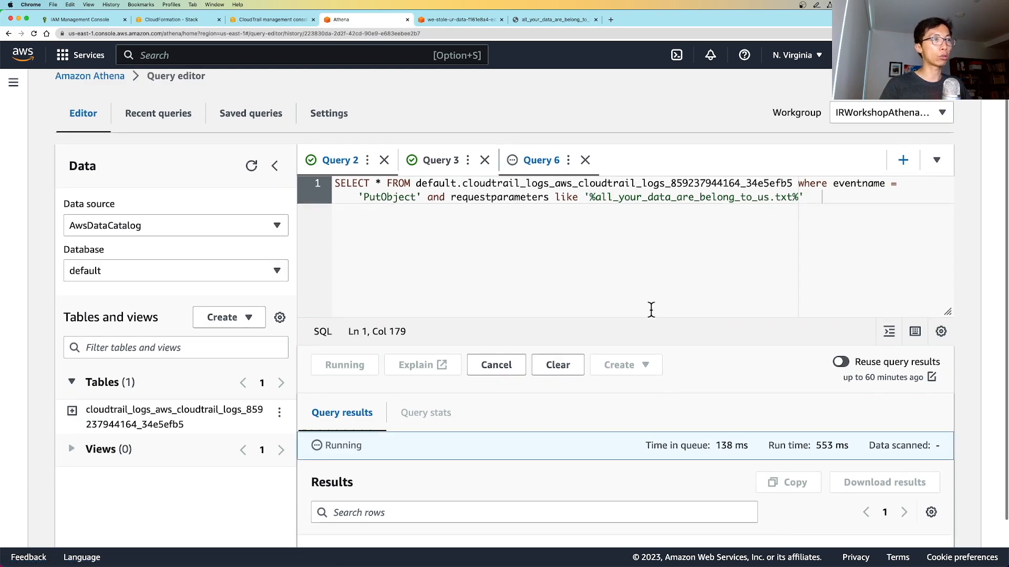
scroll(651, 315, "down", 1)
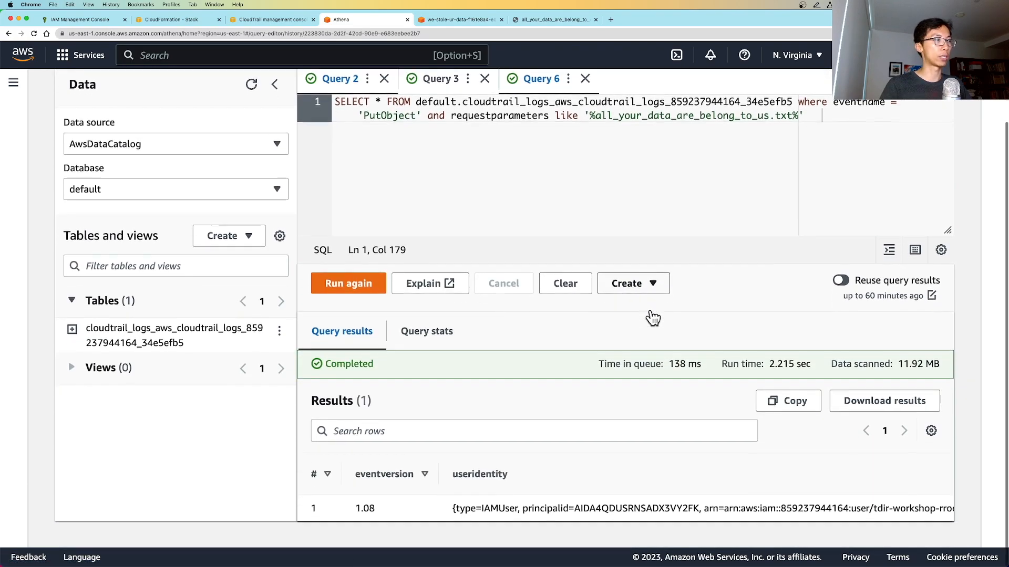
- Examine the useridentity details of the returned PutObject event and select its username value
scroll(419, 509, "right", 3)
scroll(419, 509, "right", 10)
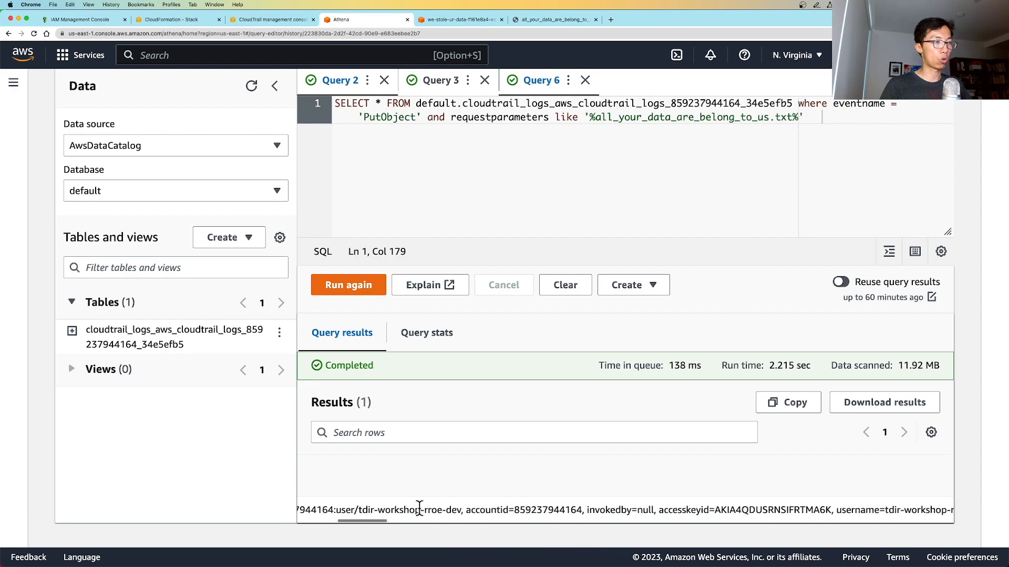
scroll(420, 509, "right", 5)
scroll(419, 509, "left", 5)
scroll(419, 509, "left", 5)
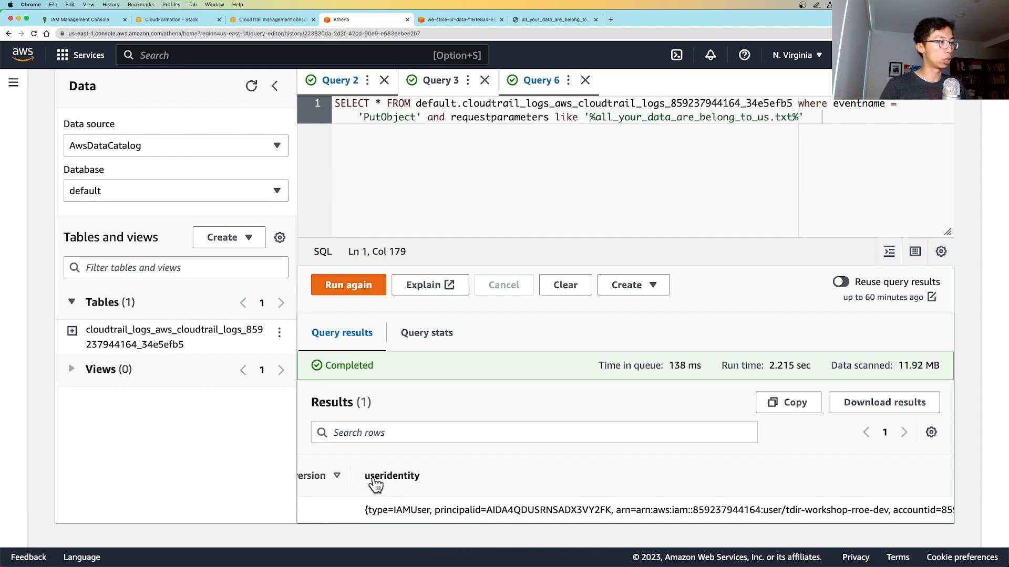
scroll(500, 519, "right", 1)
scroll(503, 510, "right", 10)
scroll(503, 509, "right", 10)
scroll(503, 521, "right", 5)
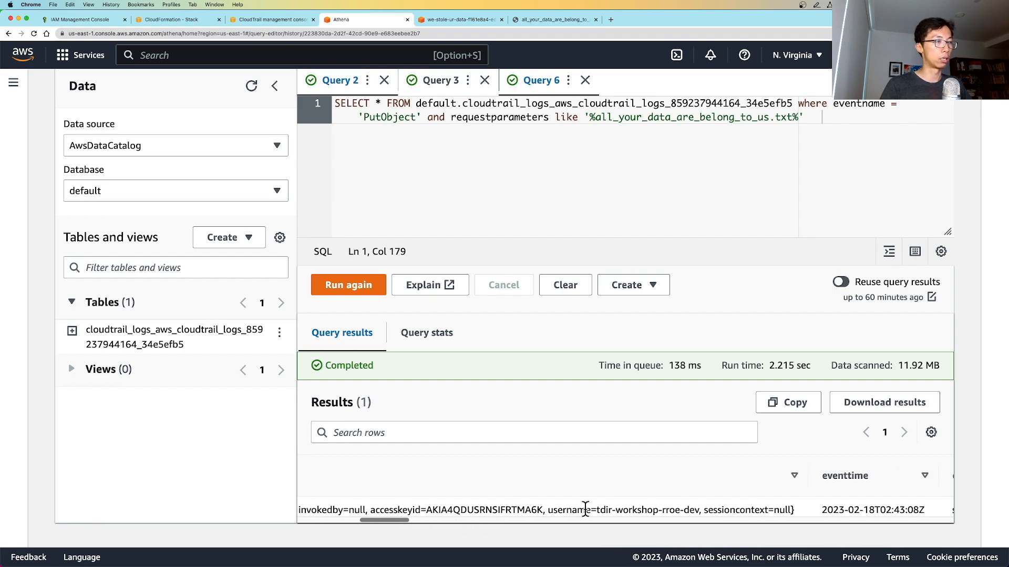
left_click_drag(547, 510, 700, 511)
left_click(616, 510)
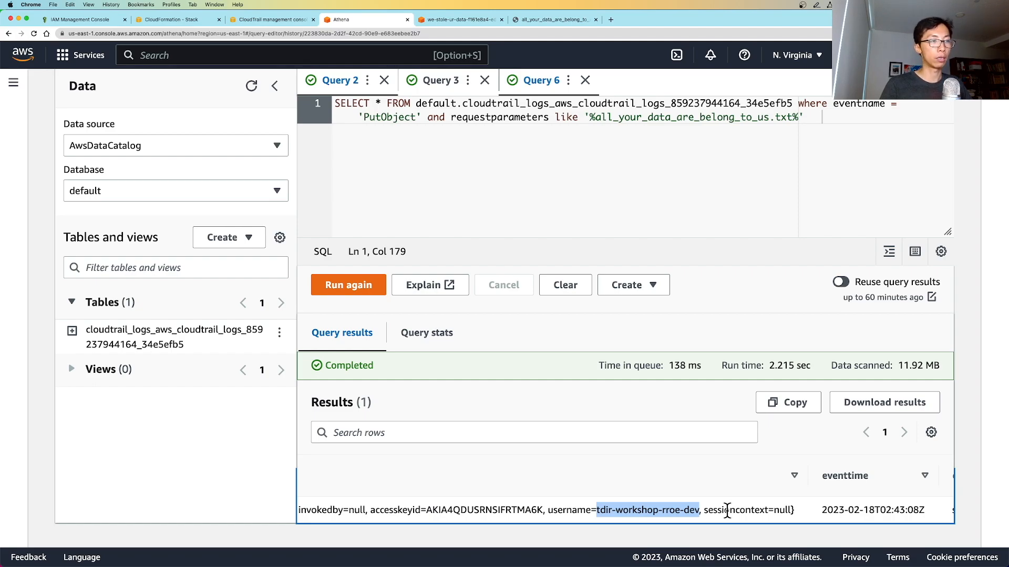
- Replace the query with a SELECT * FROM statement on the default CloudTrail logs table
scroll(727, 511, "up", 3)
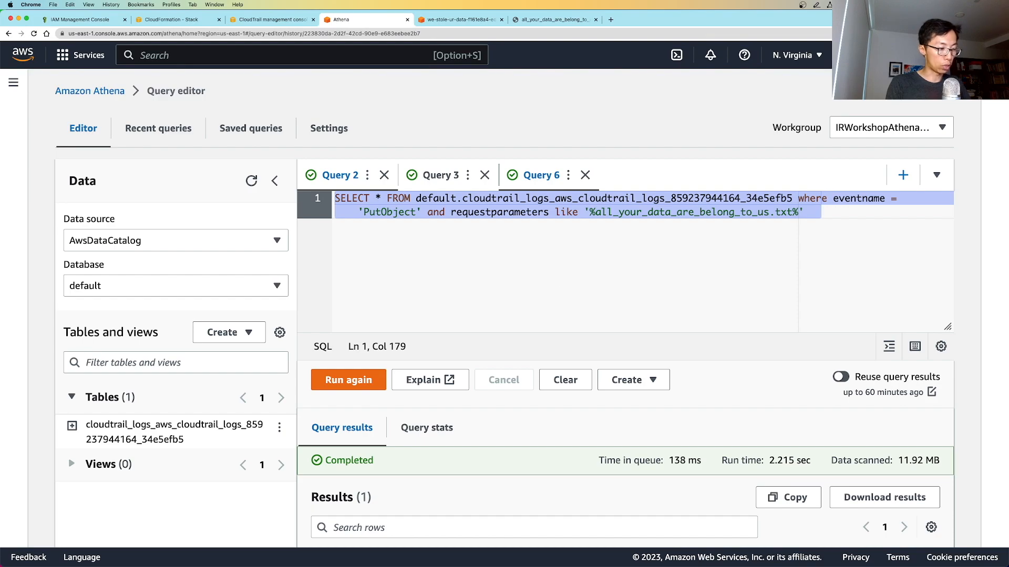
type("SELECT * FROM")
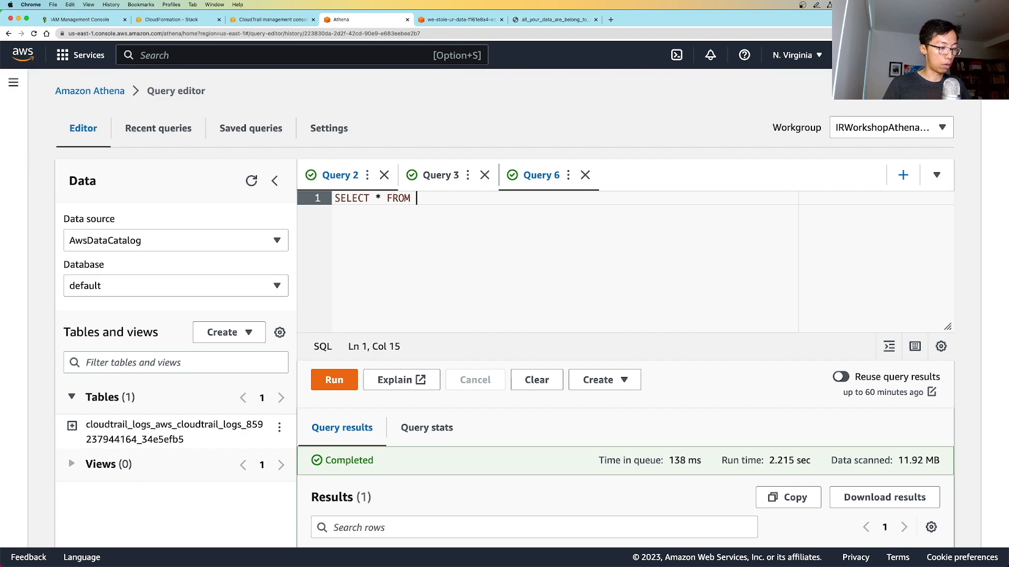
key("super+Tab")
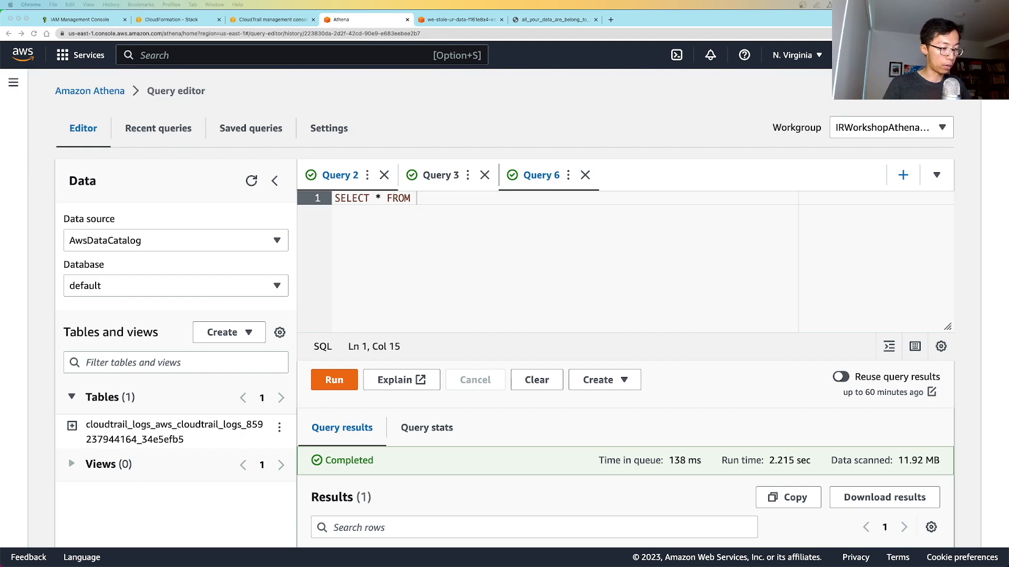
left_click(424, 201)
key("super+v")
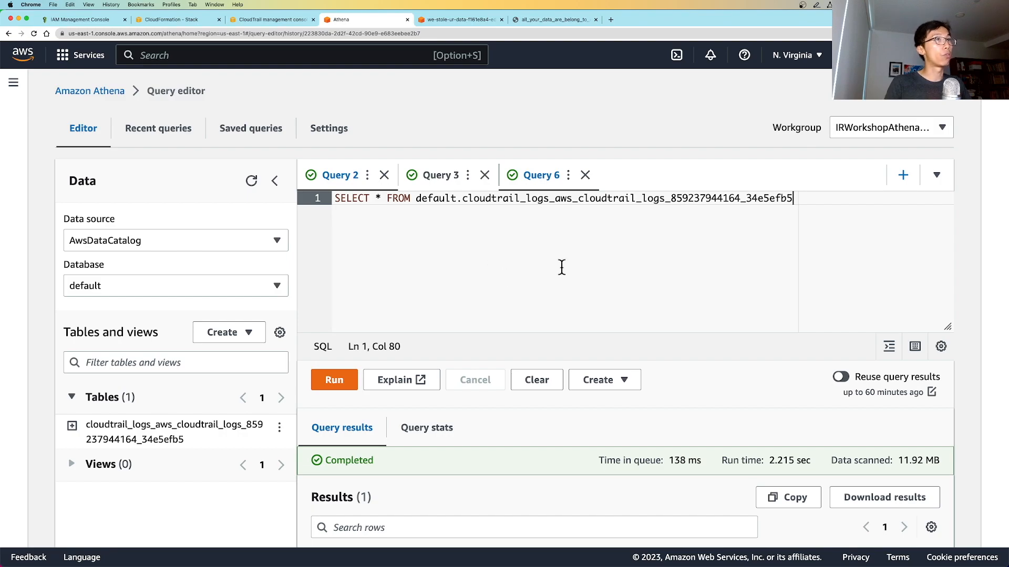
- Add the filter WHERE requestparameters LIKE '%tdir-workshop-rroe-dev%' to the query and run it
type("WH")
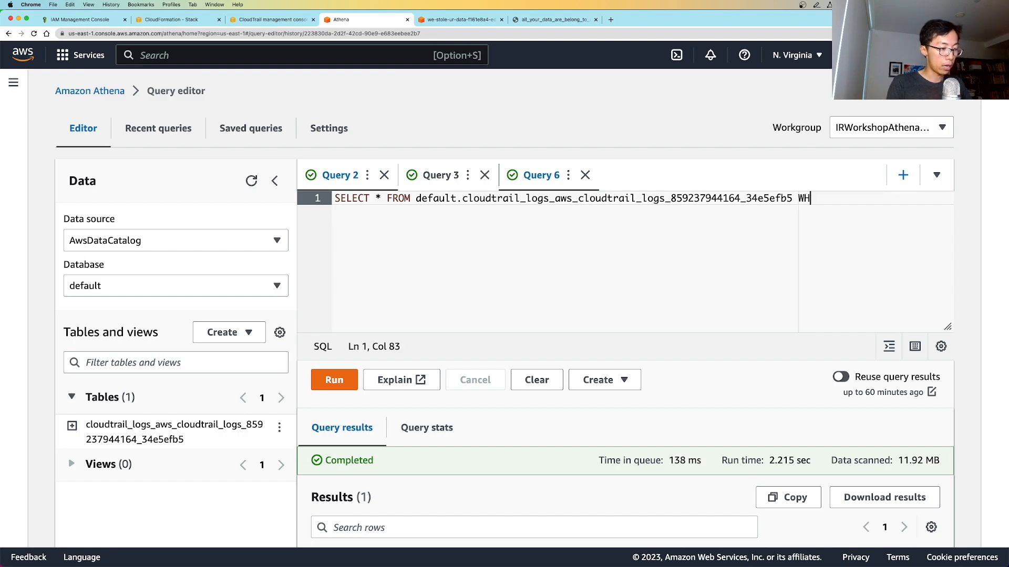
type("ERE request")
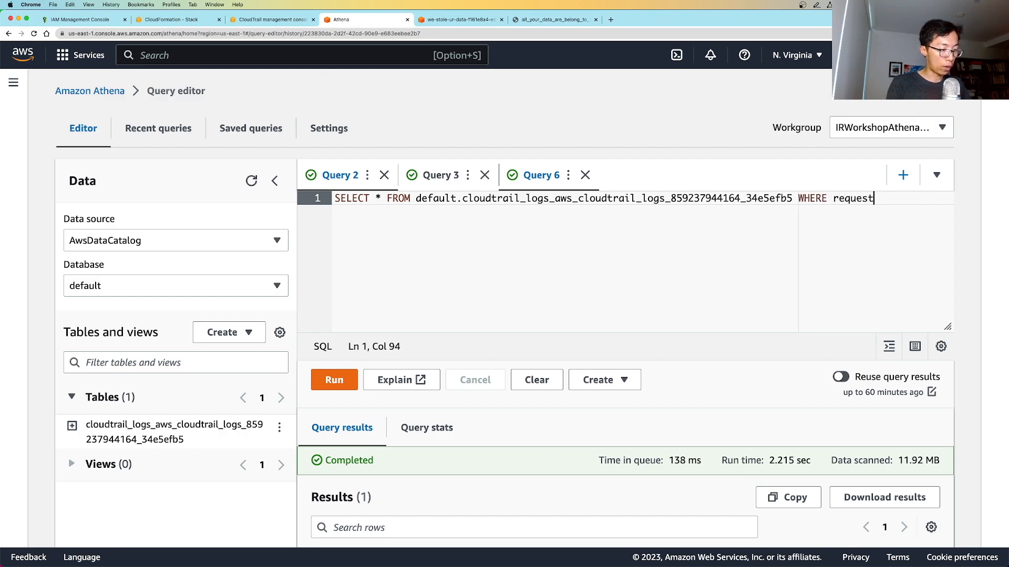
type("parameter")
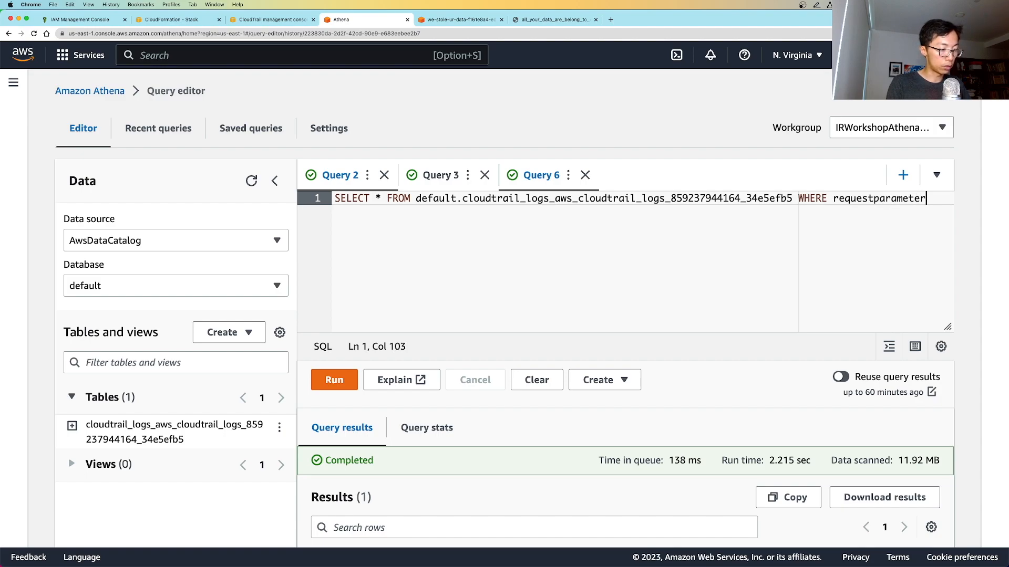
type("s LIKE ''")
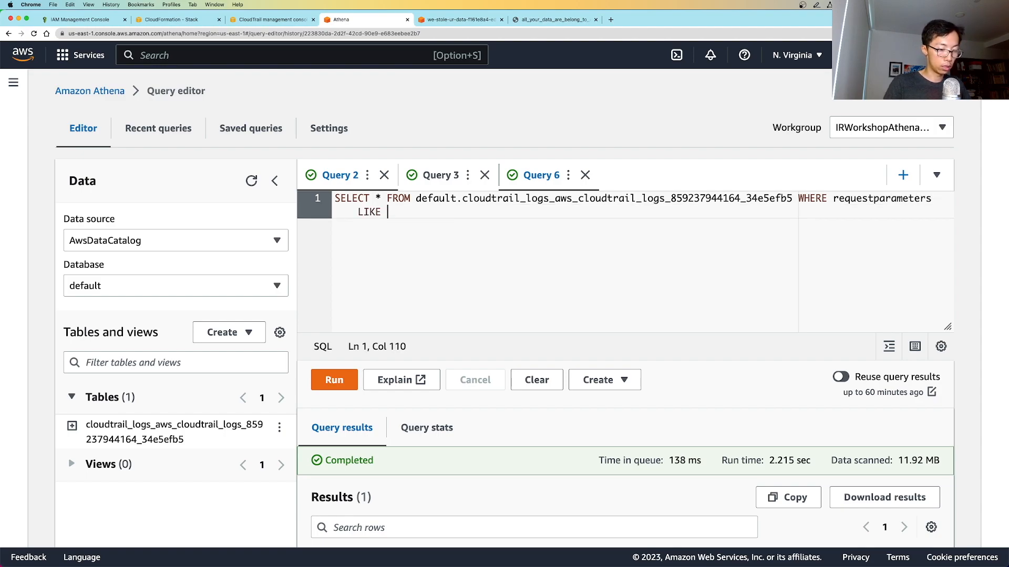
key("Left")
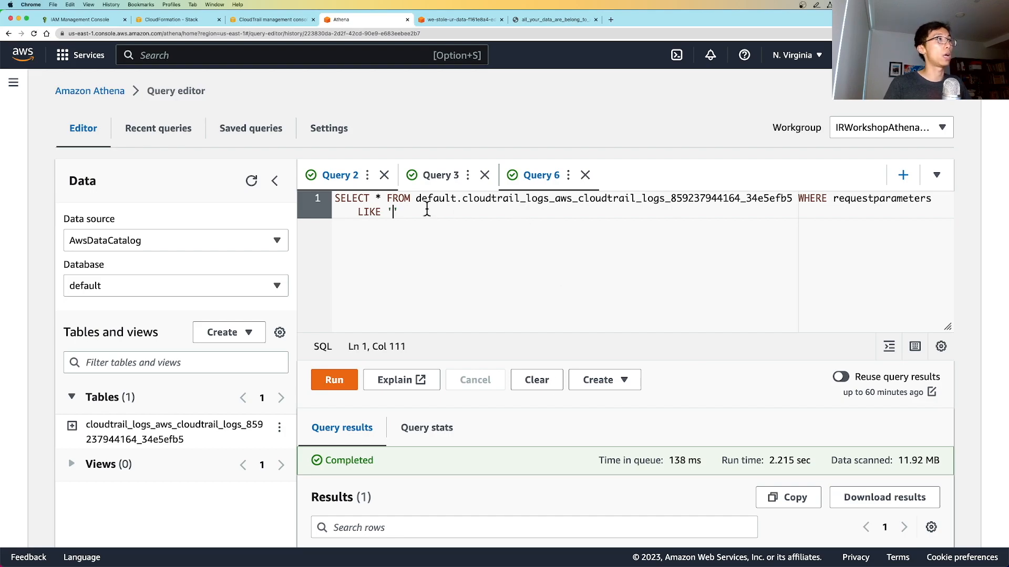
type("%tdir-workshop-rroe-dev%")
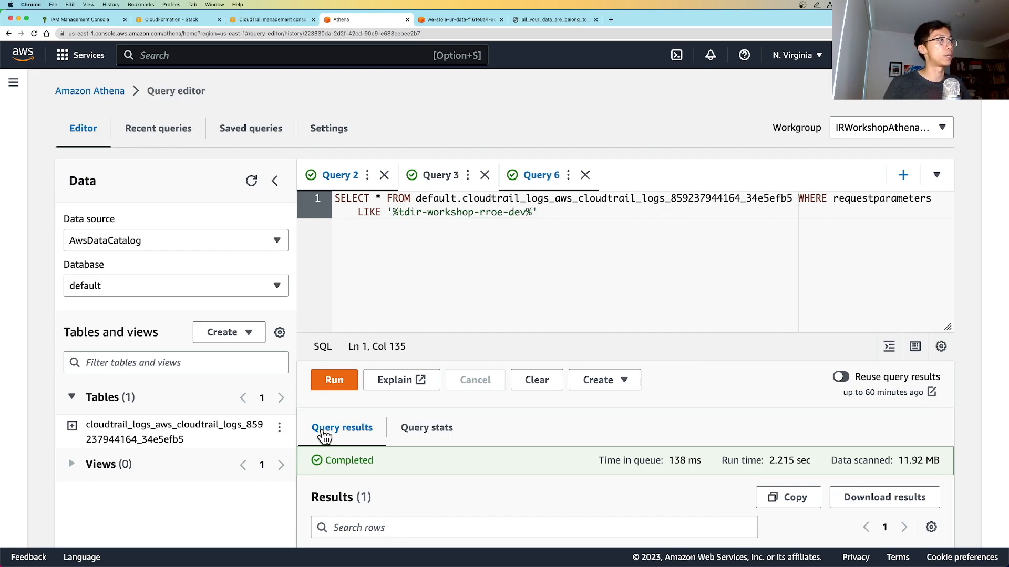
left_click(336, 380)
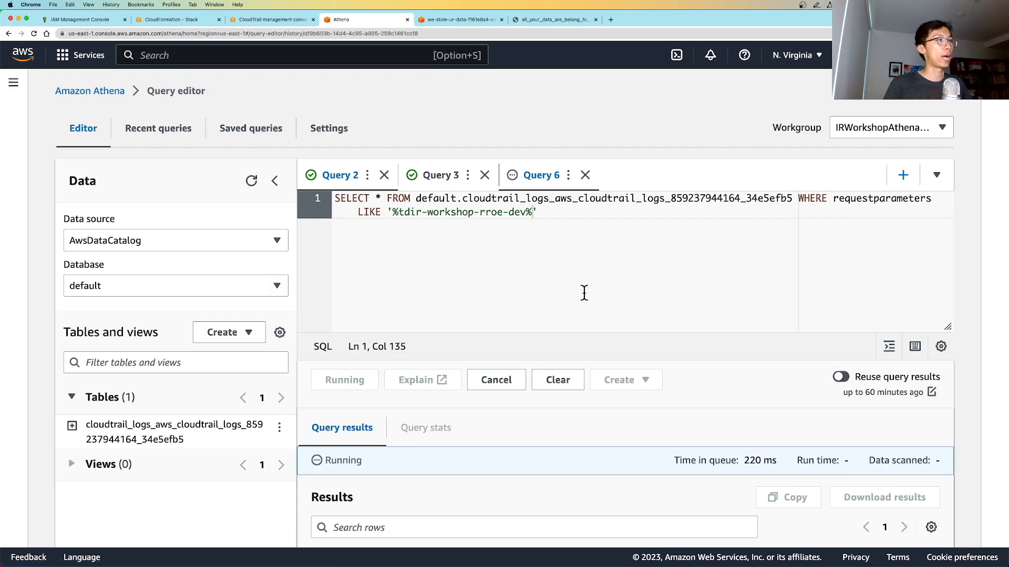
- Examine the user identities and usernames of the events returned for tdir-workshop-rroe-dev, opening a search within the page
scroll(584, 292, "down", 3)
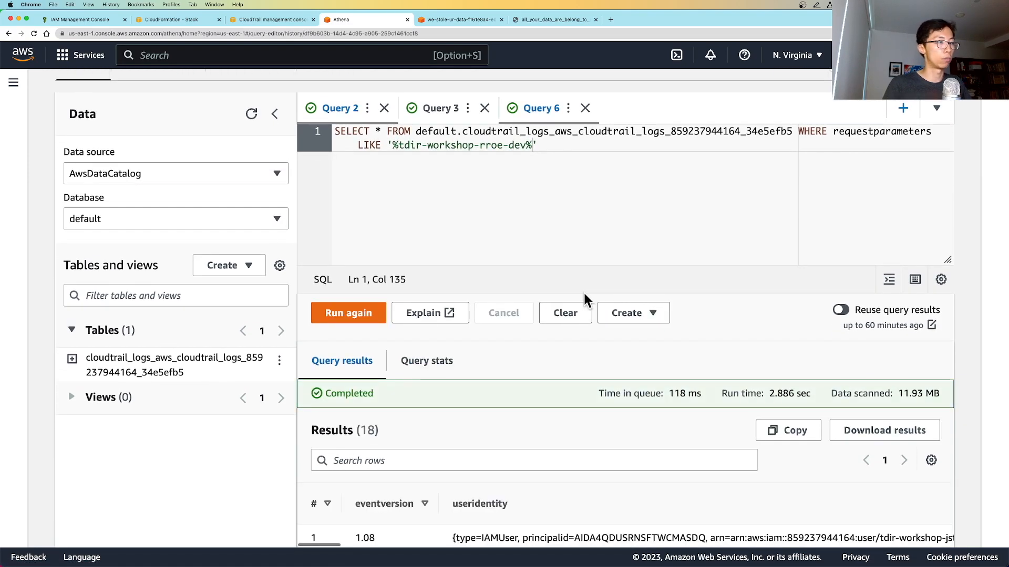
scroll(586, 299, "down", 5)
scroll(586, 299, "down", 2)
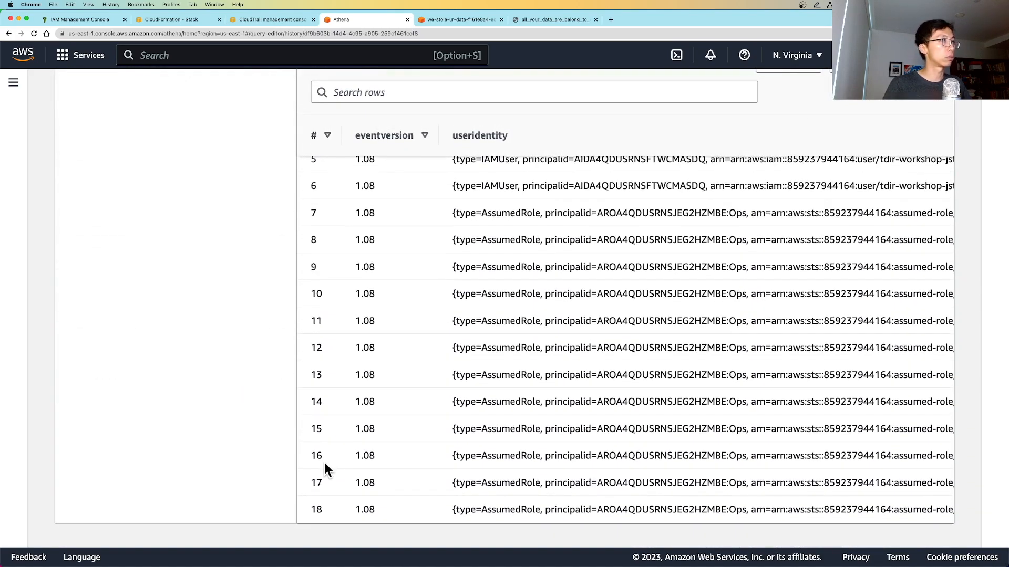
scroll(386, 491, "up", 4)
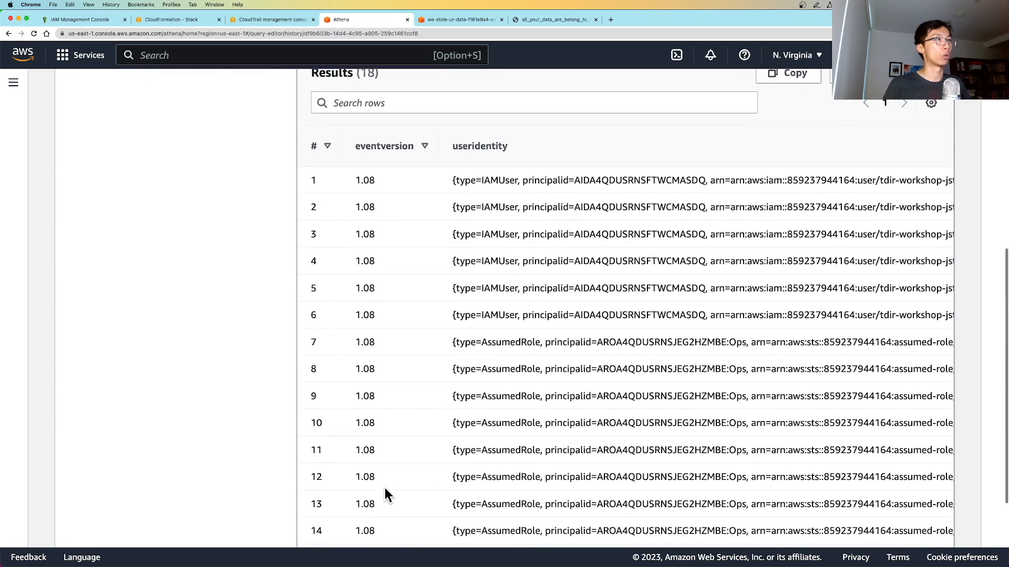
scroll(587, 440, "right", 10)
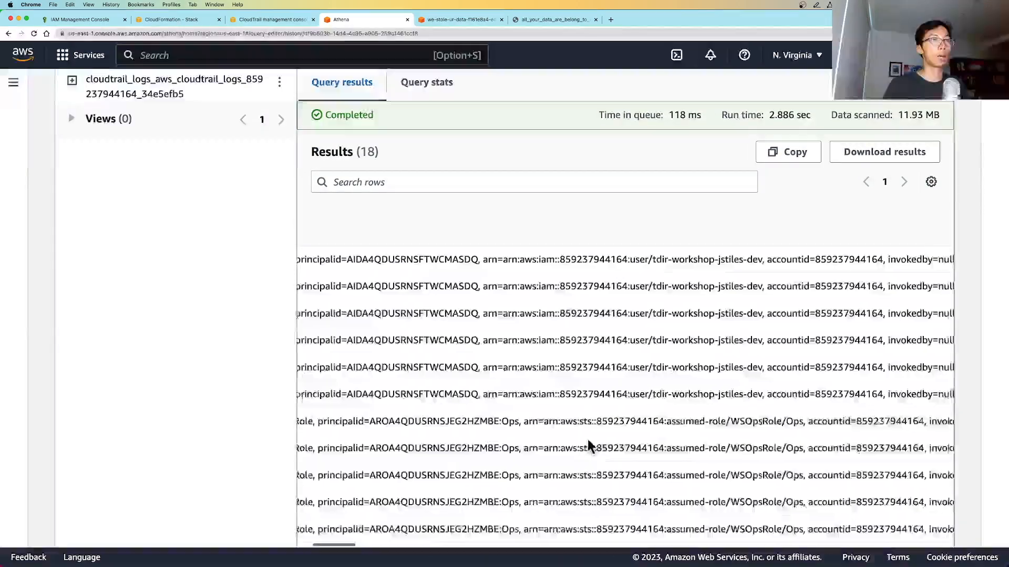
scroll(587, 441, "right", 6)
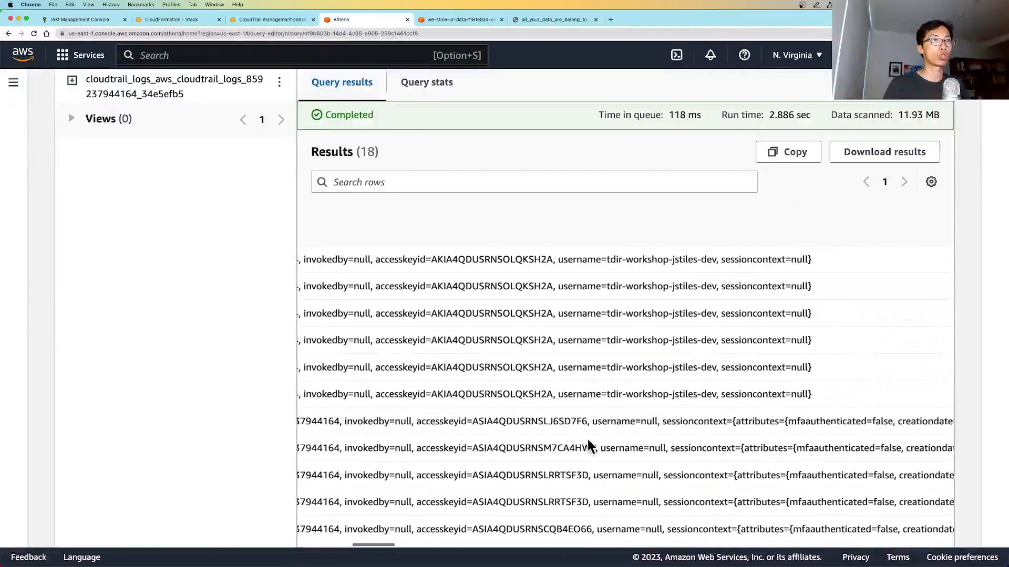
scroll(588, 440, "left", 5)
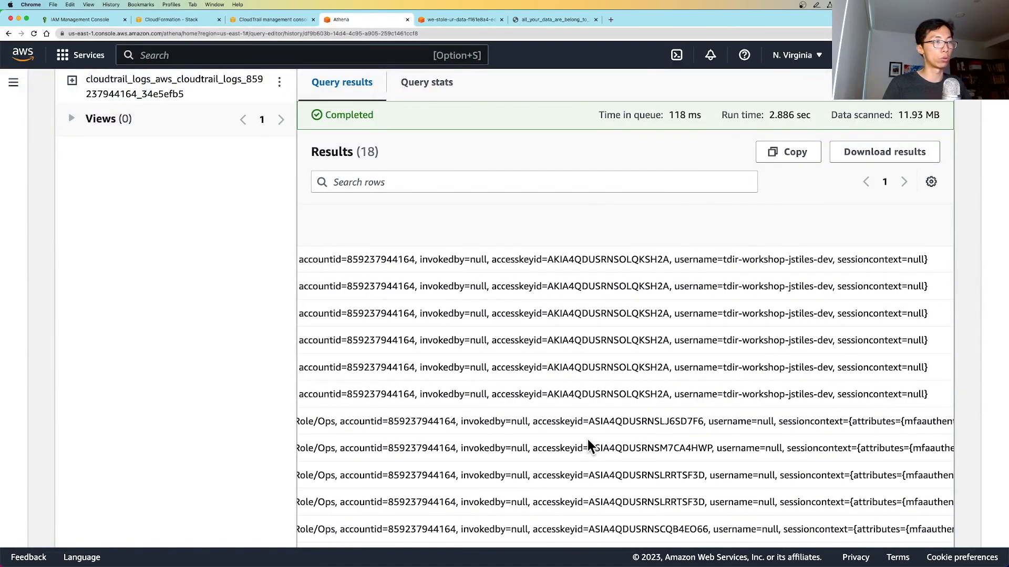
key("super+f")
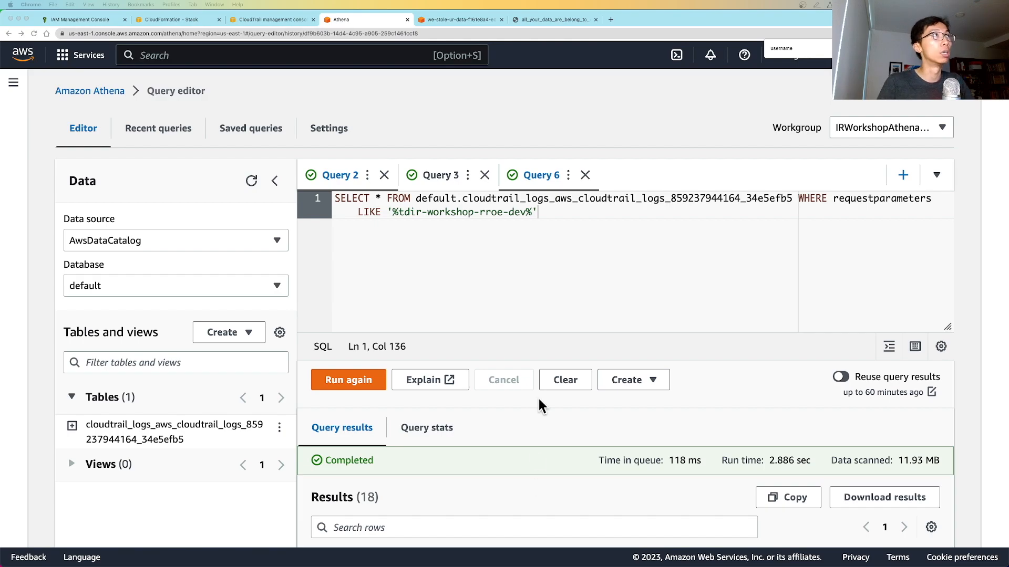
- Open the ransom note all_your_data_are_belong_to_us.txt and select the stolen file name CREDIT-CARD-DATA.CSV in its text
left_click(572, 96)
left_click(553, 20)
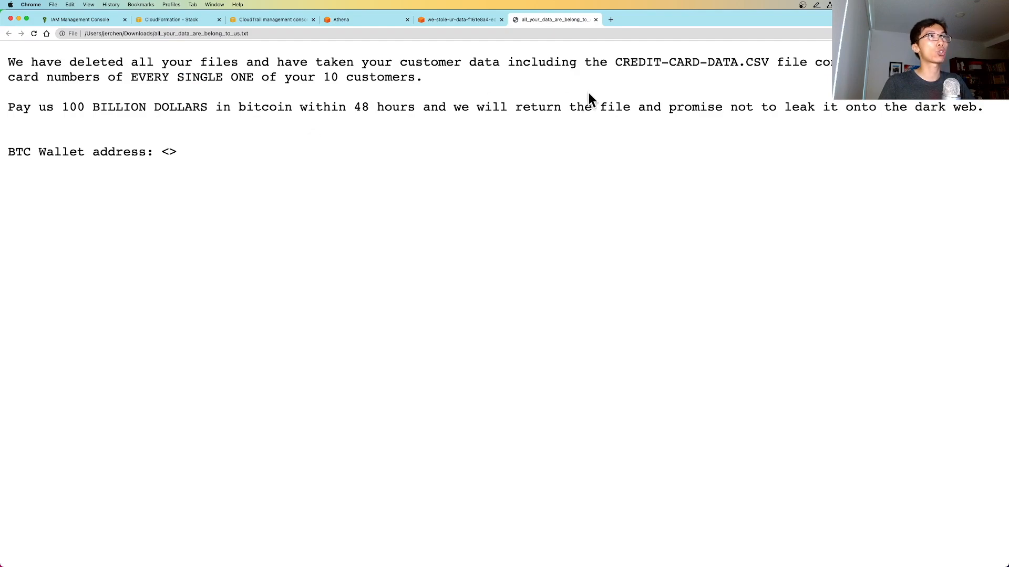
left_click_drag(617, 61, 778, 64)
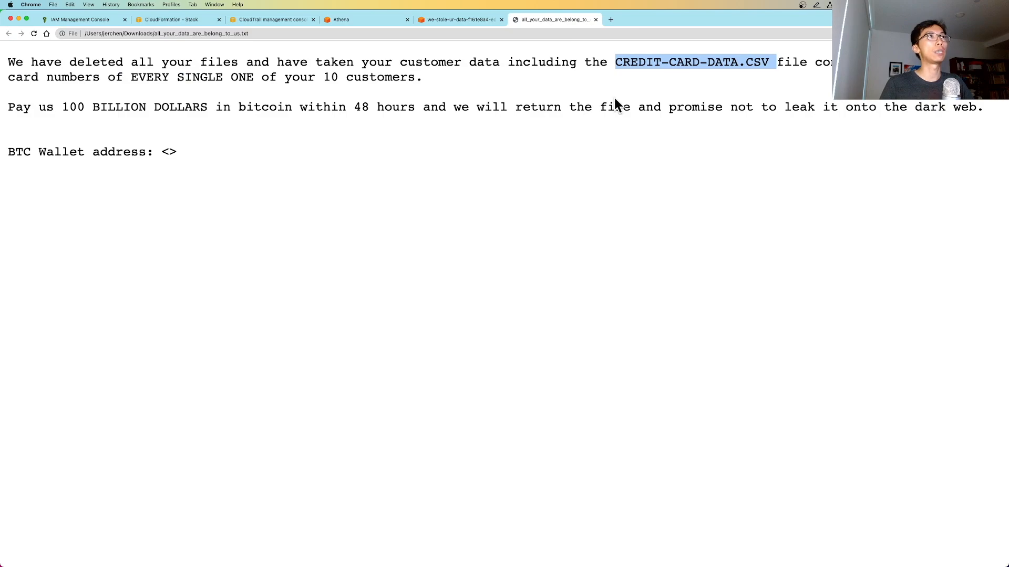
left_click(664, 88)
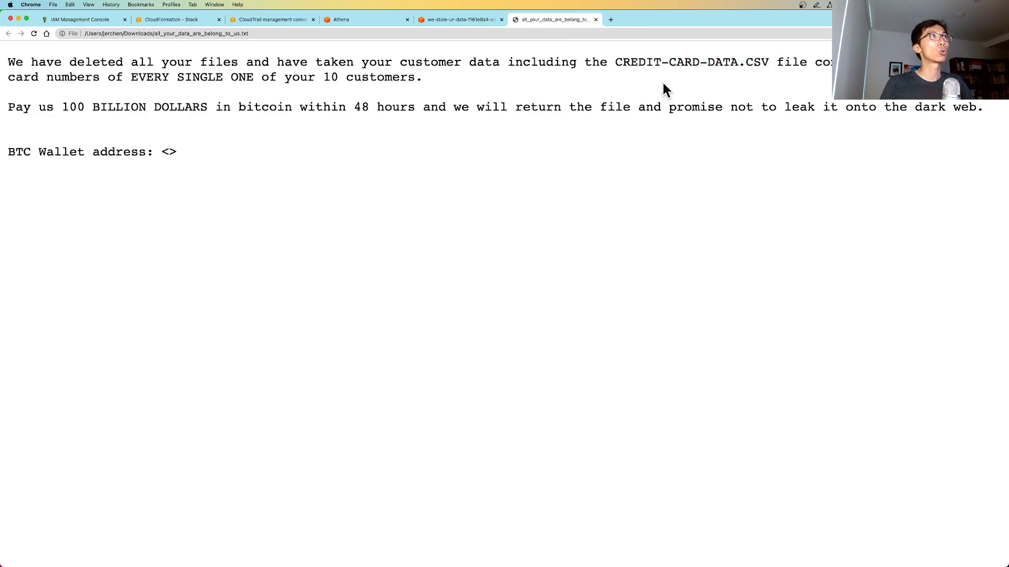
left_click_drag(616, 63, 770, 62)
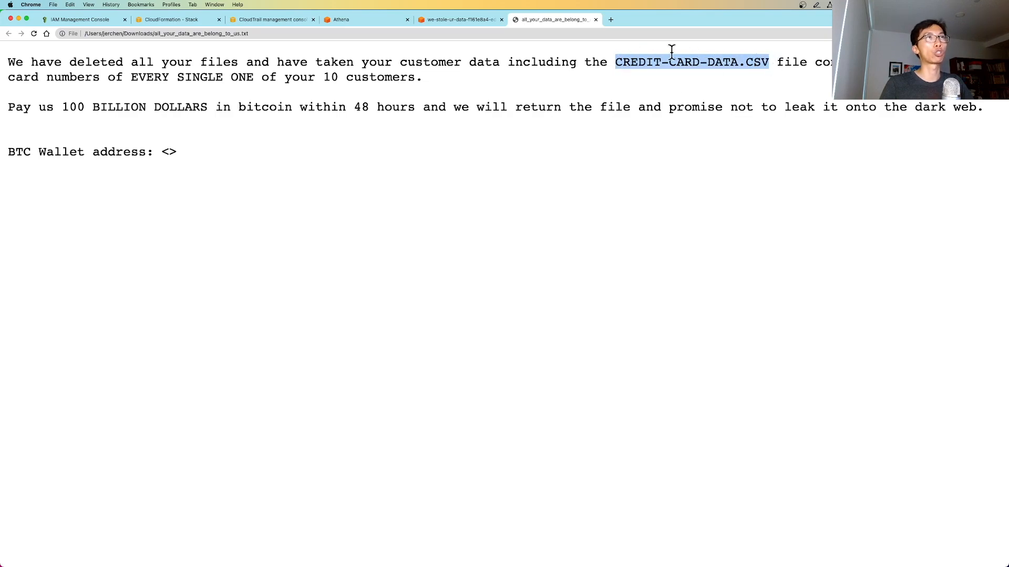
- Replace the Athena query with one selecting CloudTrail log events where requestparameters like '%credit-card-data.csv%', and run it
left_click(348, 19)
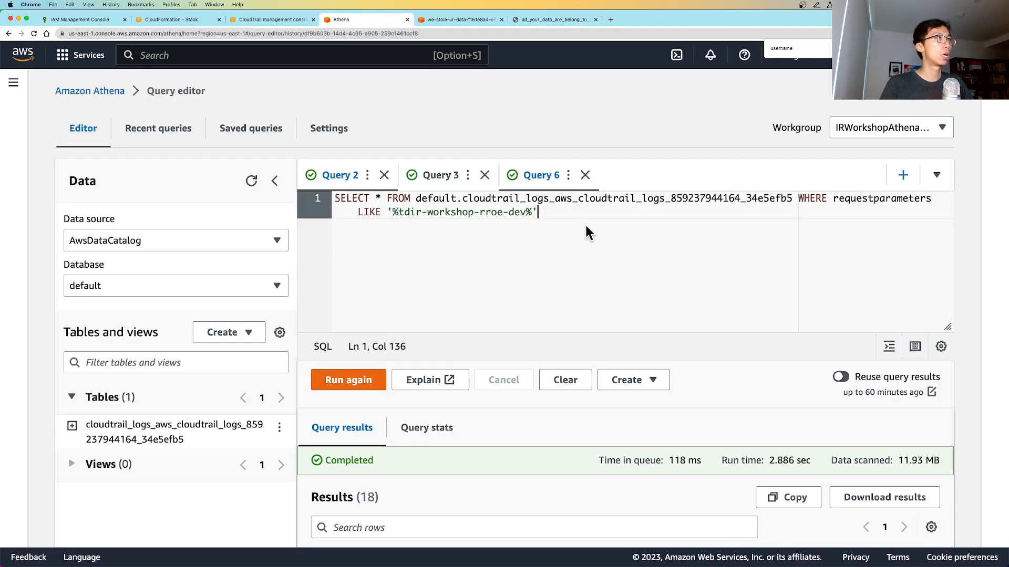
left_click_drag(575, 223, 241, 152)
key("BackSpace")
key("super+v")
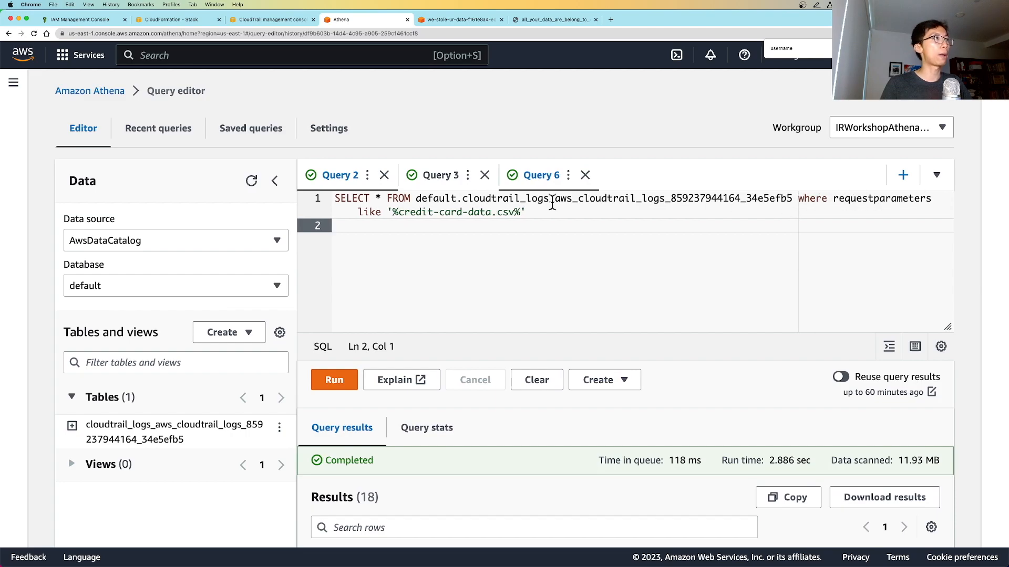
left_click_drag(393, 212, 520, 213)
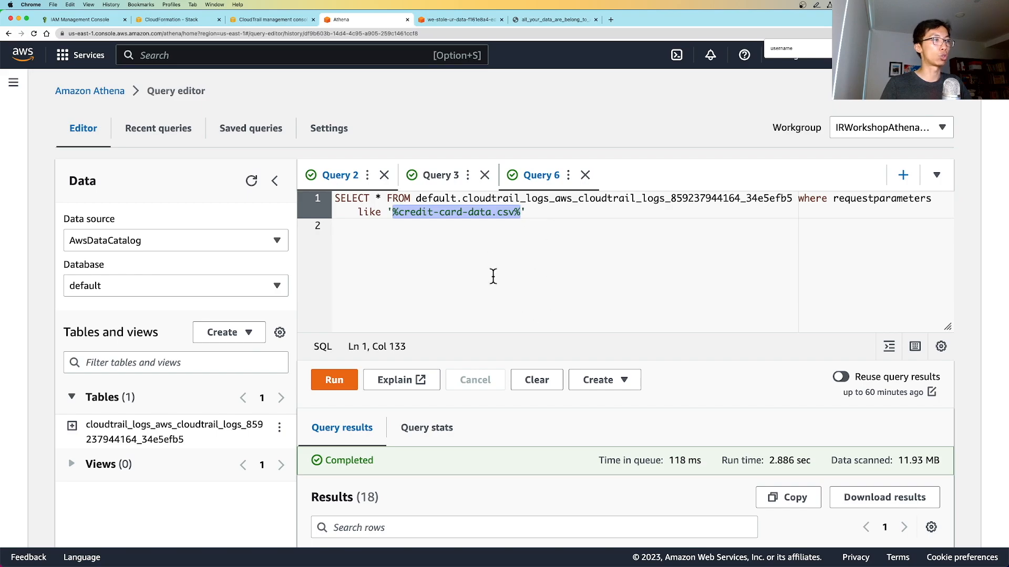
left_click(334, 380)
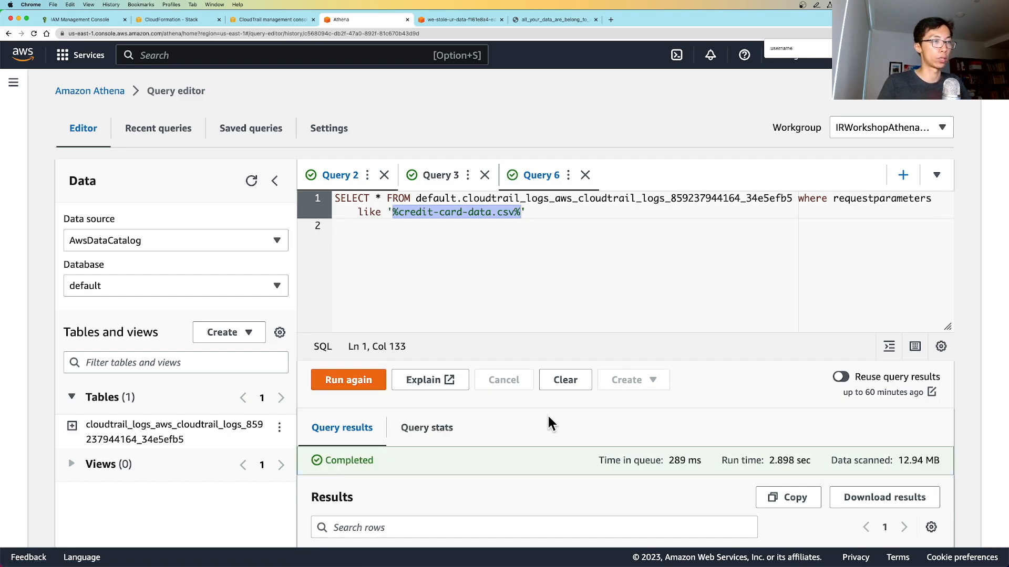
- Examine the user identities and usernames of the events returned for credit-card-data.csv
scroll(547, 415, "down", 4)
scroll(548, 416, "down", 1)
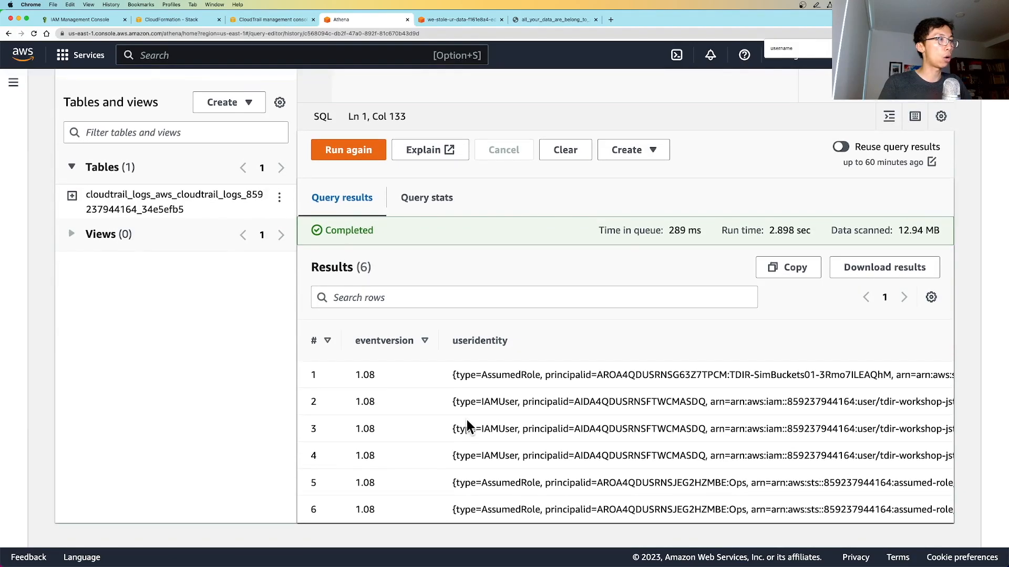
scroll(523, 427, "right", 3)
scroll(528, 425, "left", 3)
scroll(530, 424, "right", 5)
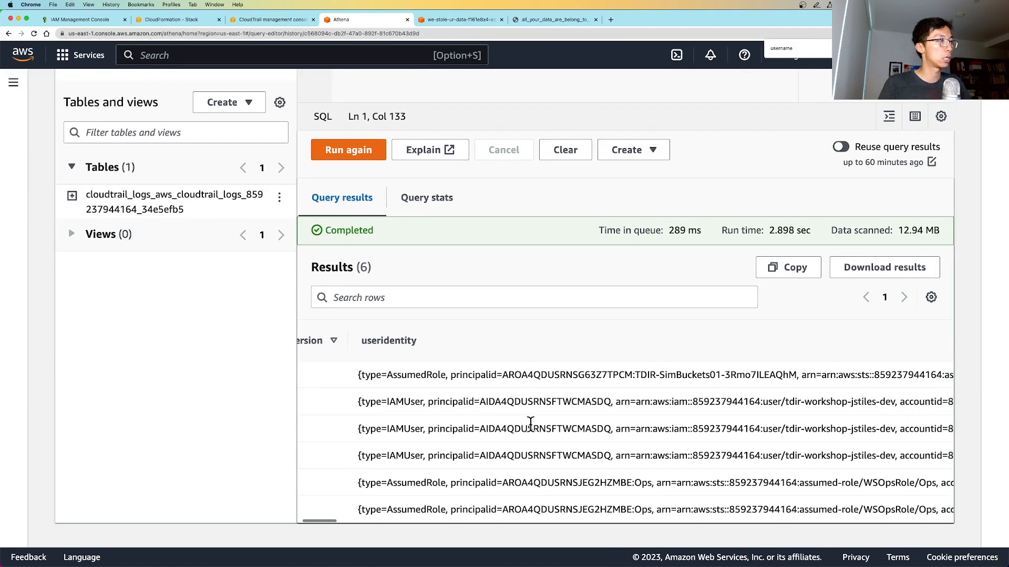
scroll(530, 424, "left", 5)
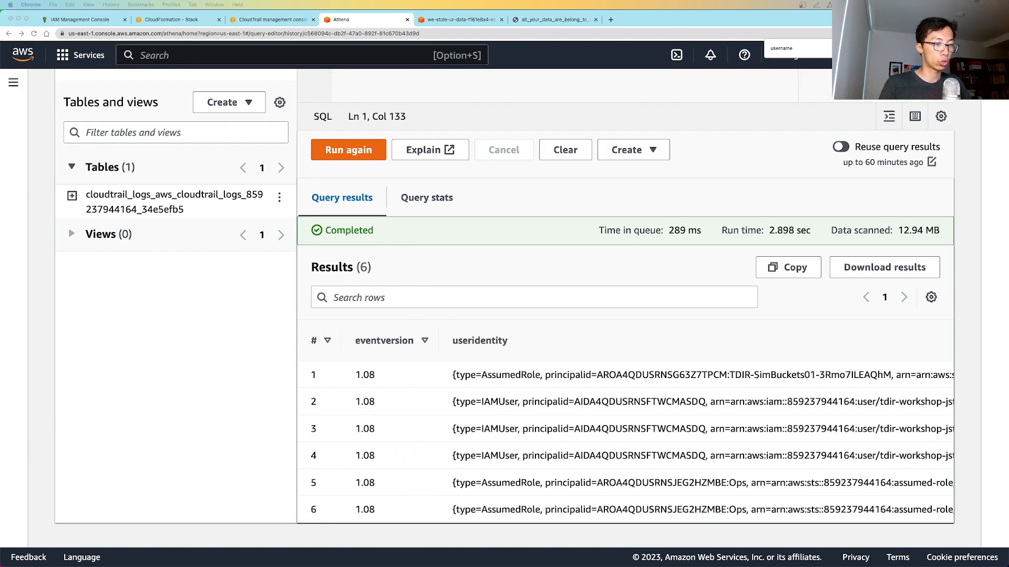
scroll(496, 395, "right", 1)
scroll(496, 395, "right", 10)
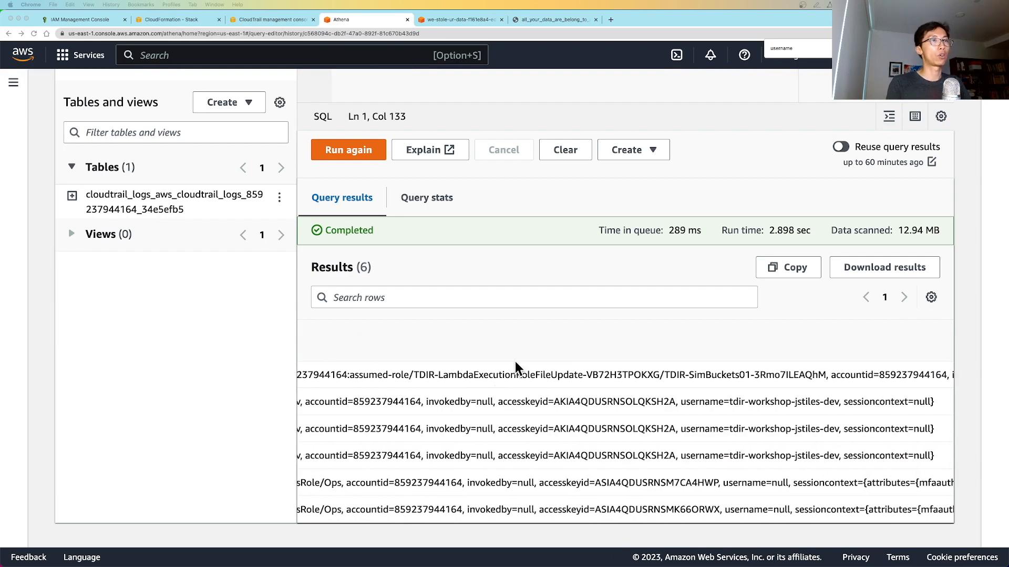
- Find eventname within the page, examine the event names of the returned events, and highlight DeleteObject
left_click(709, 334)
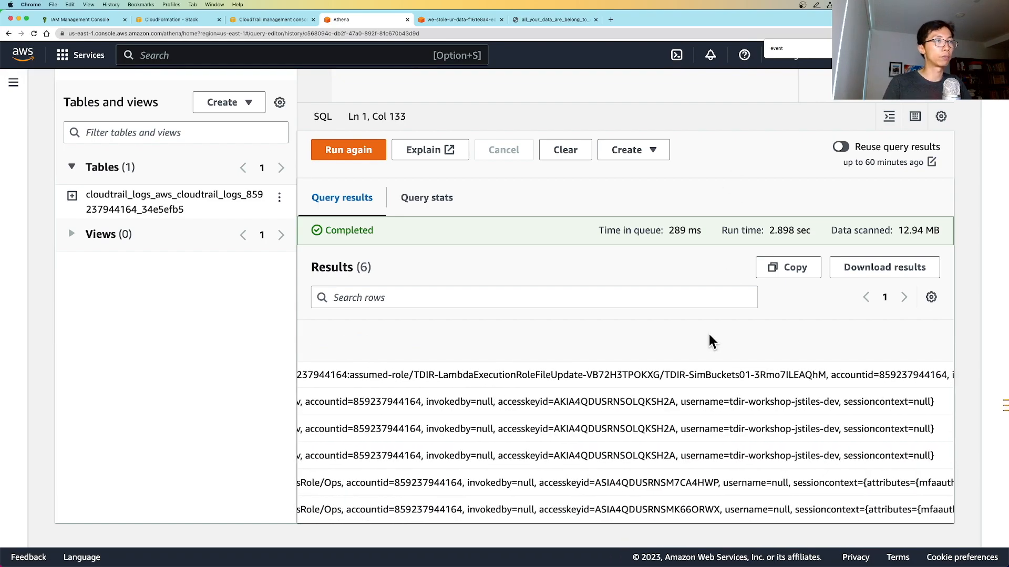
left_click(711, 340)
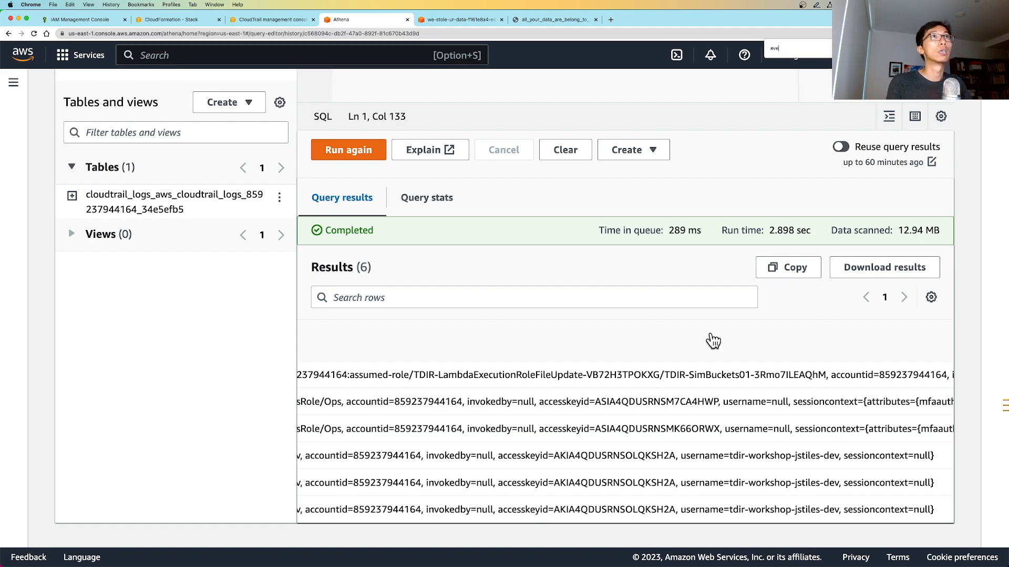
type("ntname")
scroll(770, 399, "right", 5)
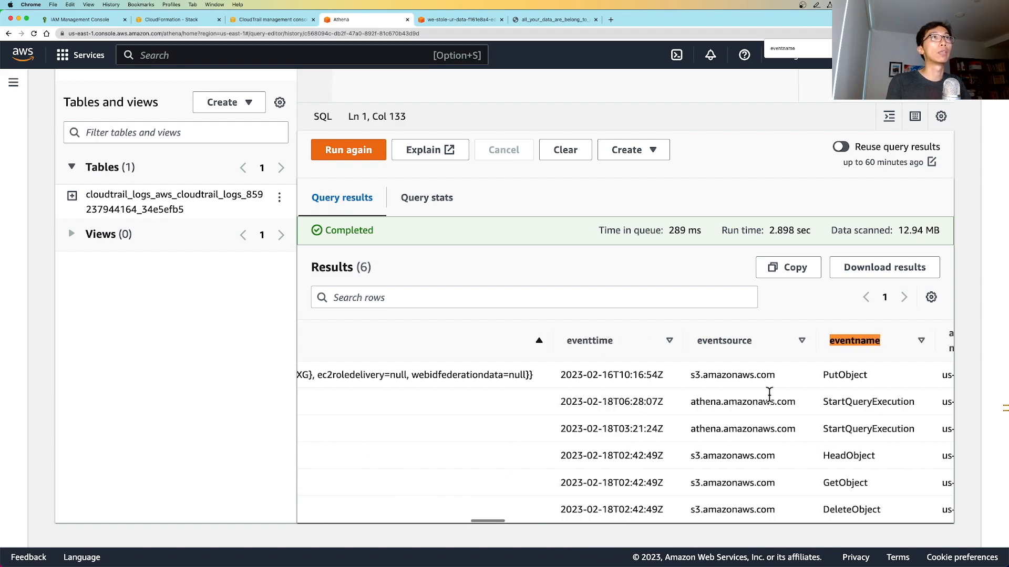
left_click_drag(746, 377, 805, 510)
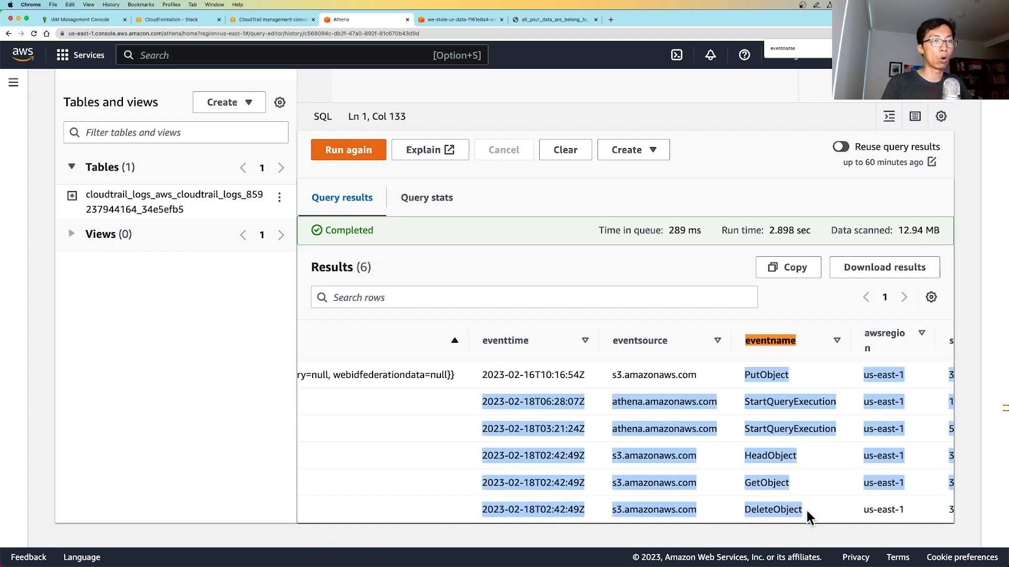
scroll(835, 482, "right", 3)
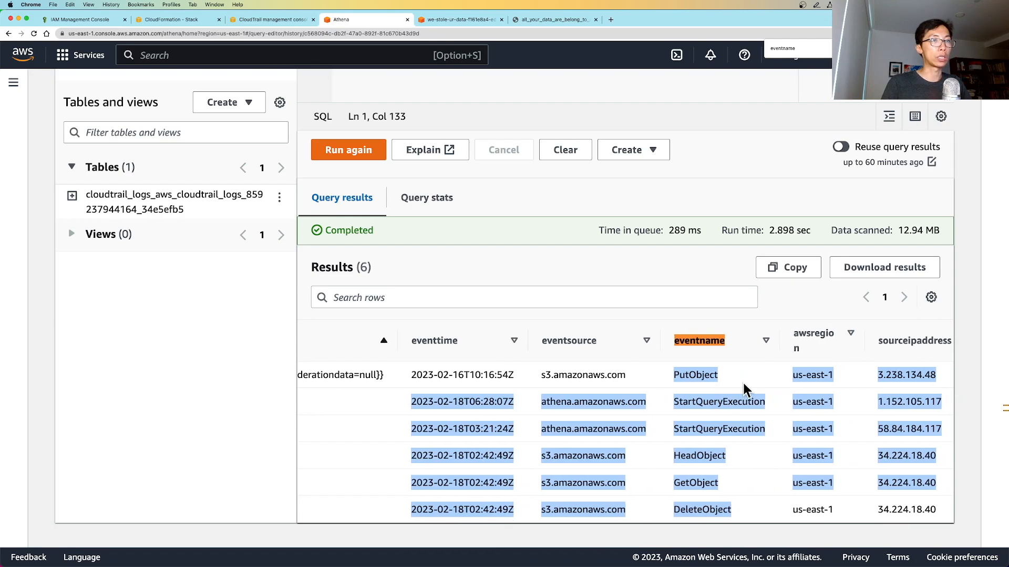
left_click(758, 460)
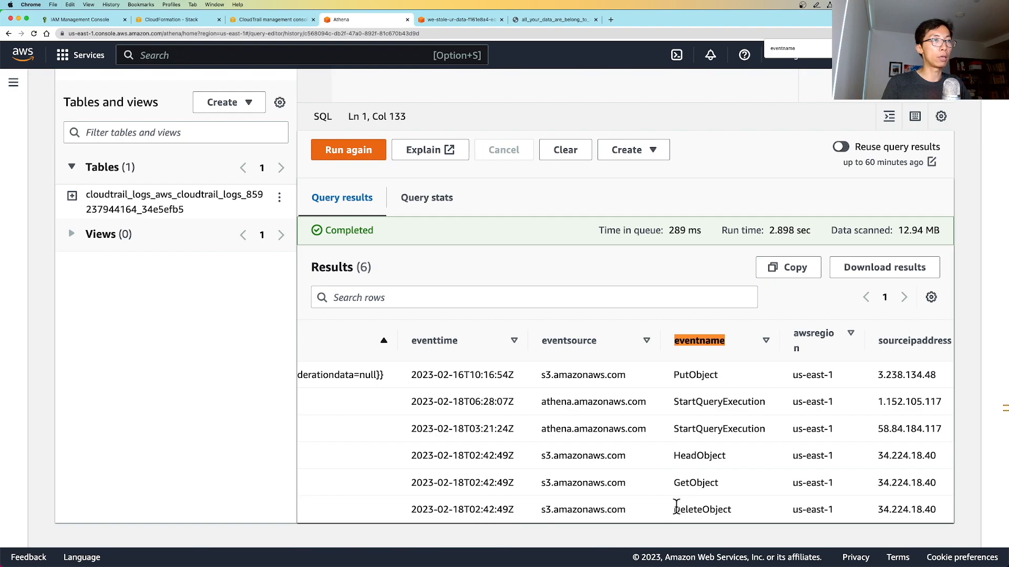
left_click_drag(676, 509, 743, 515)
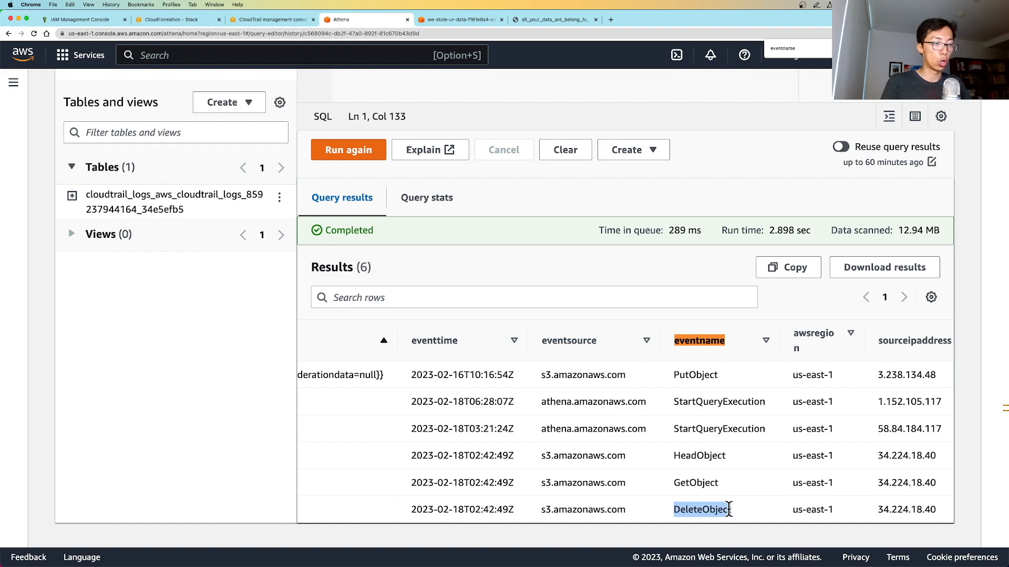
- Go back to the useridentity column and highlight the username recorded for the DeleteObject event
scroll(722, 512, "left", 10)
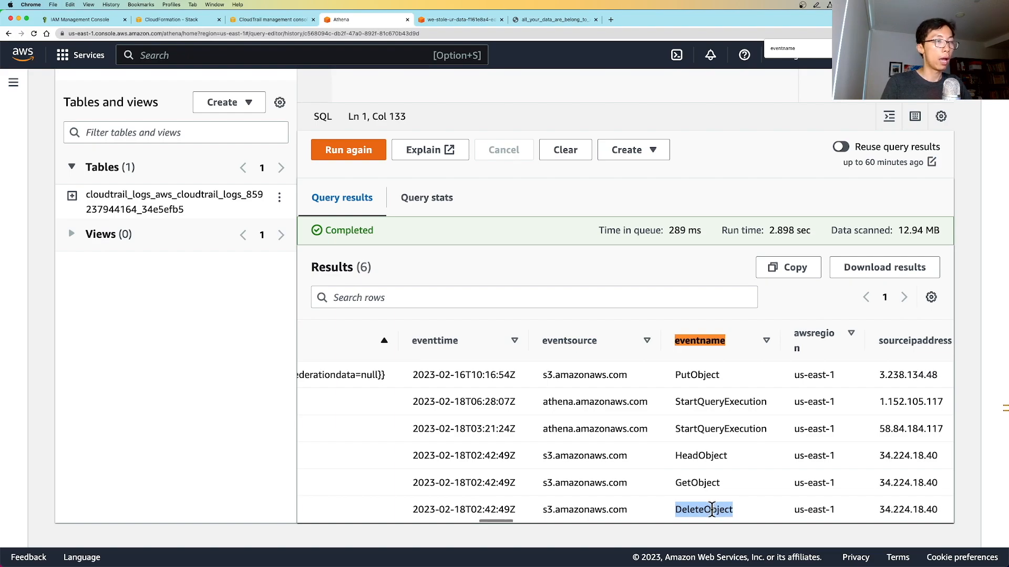
scroll(716, 518, "left", 10)
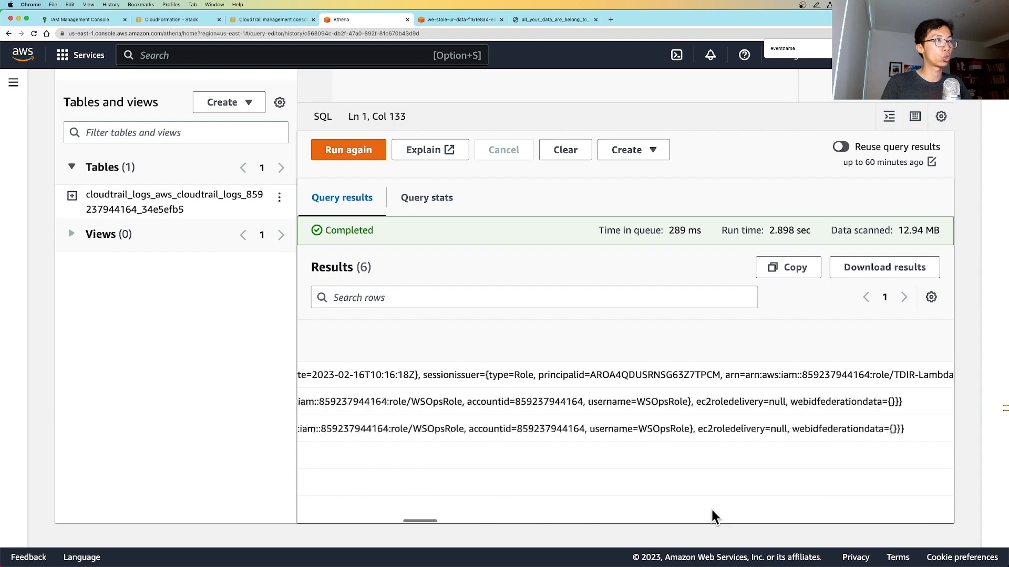
scroll(714, 515, "left", 10)
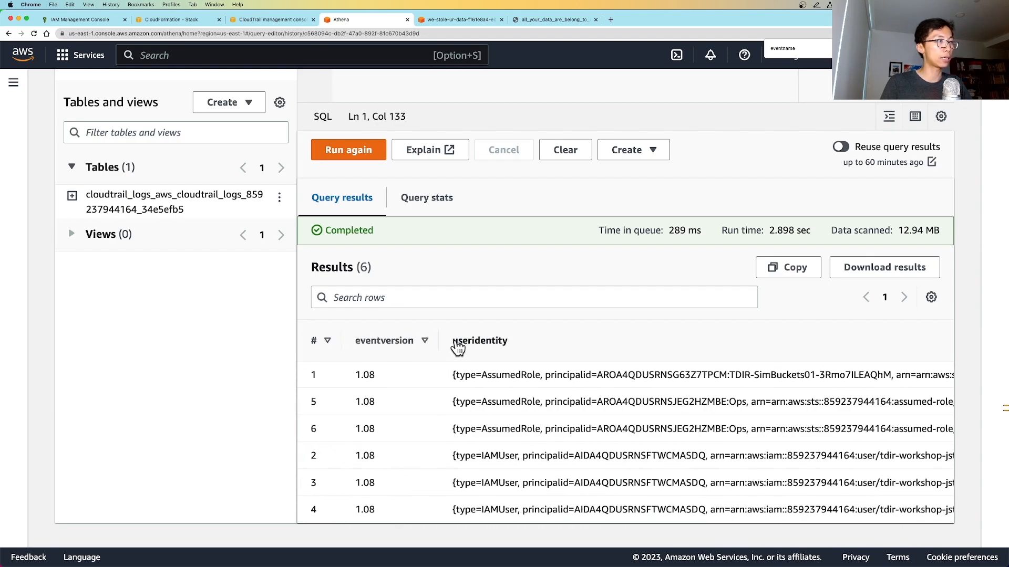
scroll(634, 496, "right", 10)
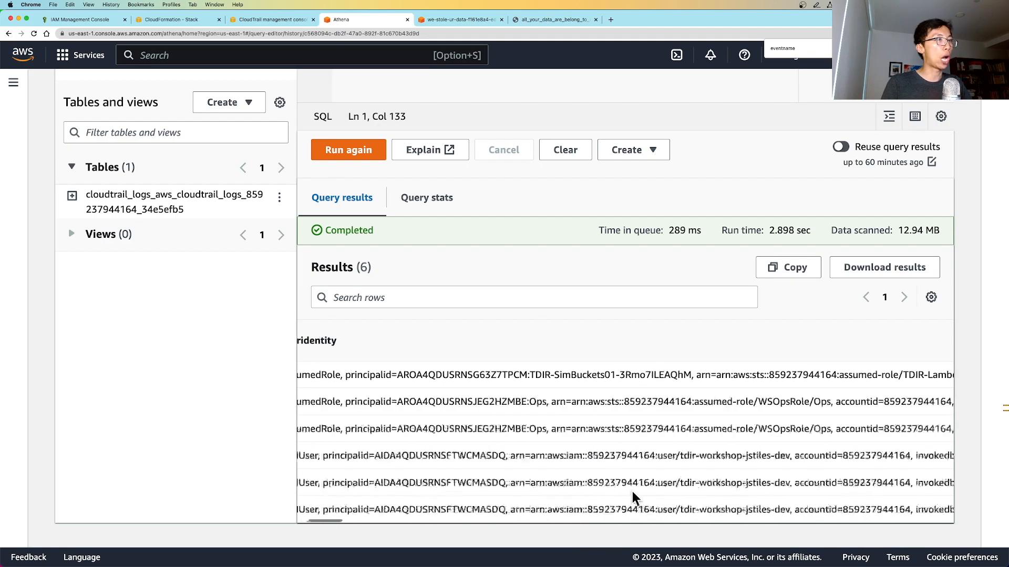
scroll(633, 497, "right", 6)
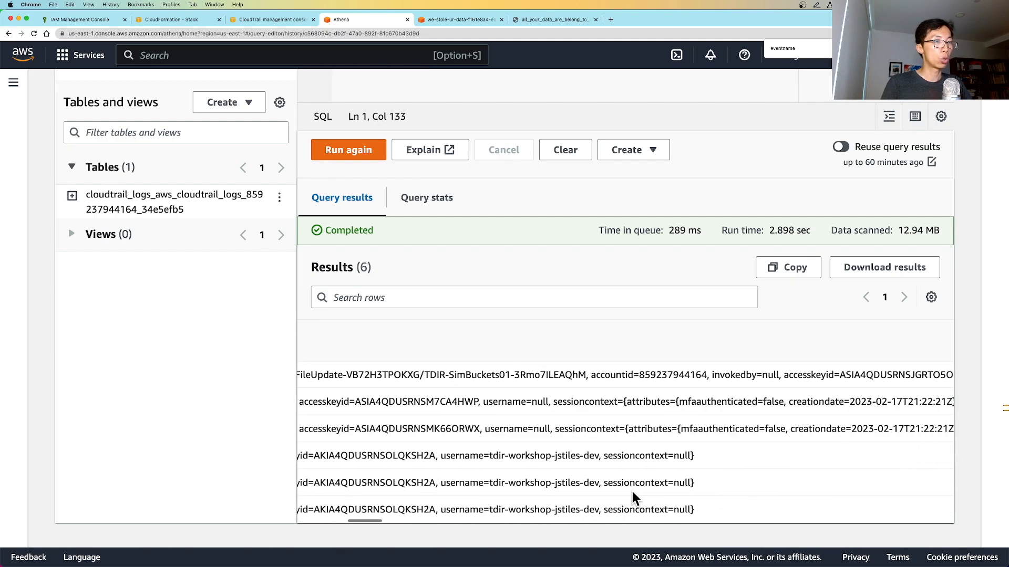
left_click_drag(695, 511, 605, 513)
left_click(572, 513)
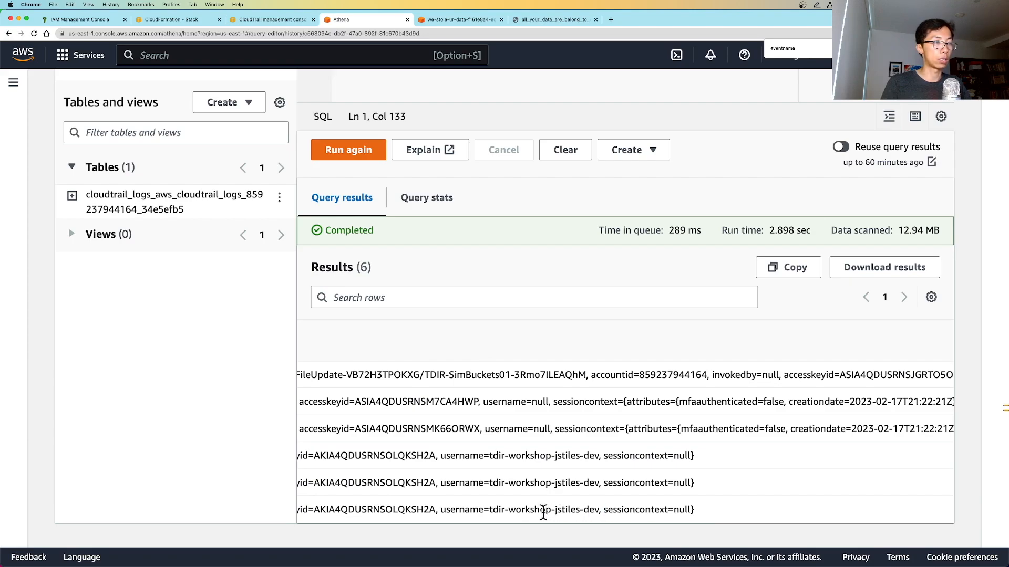
left_click_drag(442, 510, 491, 514)
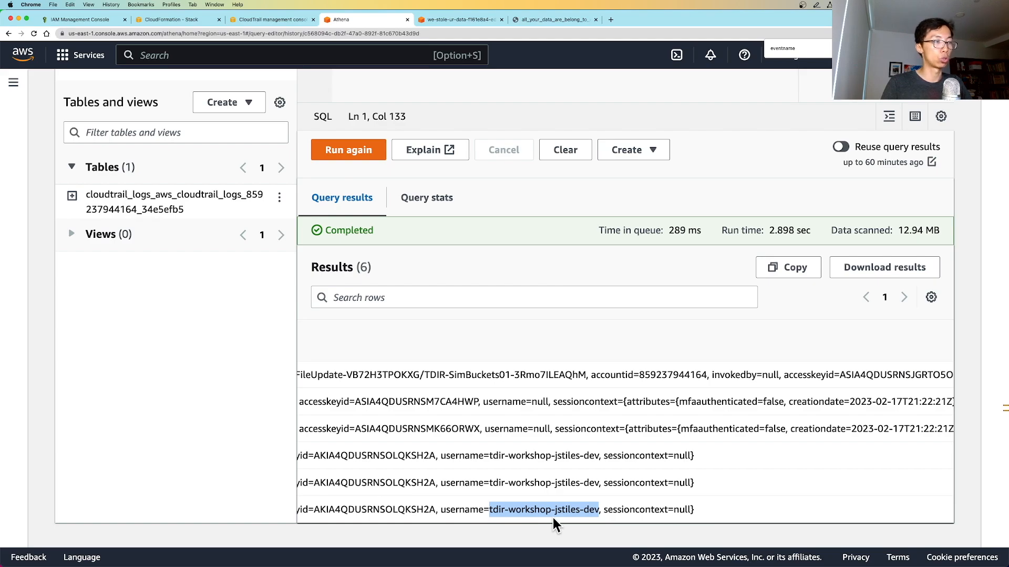
- Find requestpa within the page, examine the request parameters, and highlight the credit-card-data.csv file name in the last event's key
left_click(677, 440)
key("super+f")
type("reques")
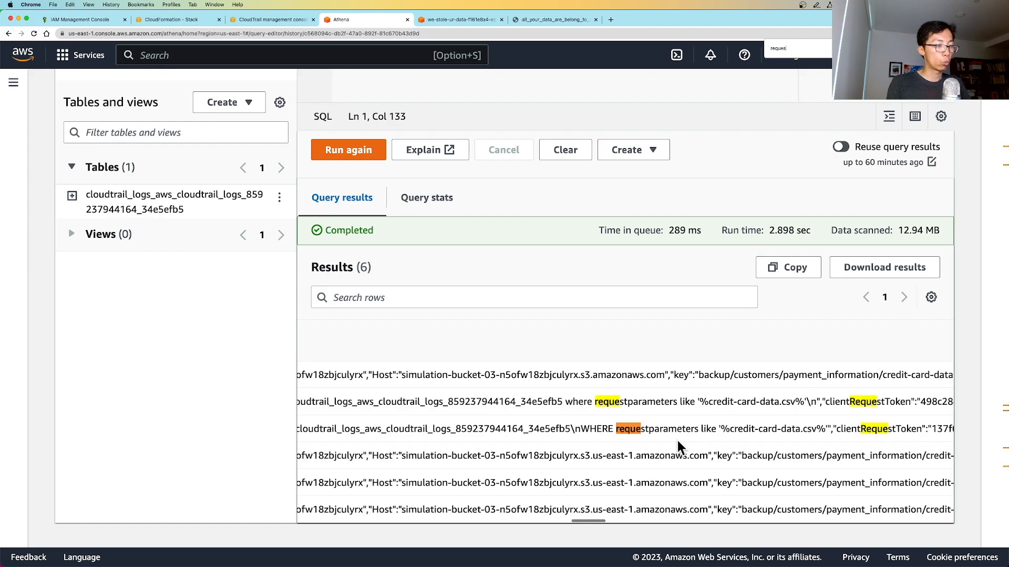
type("tpa")
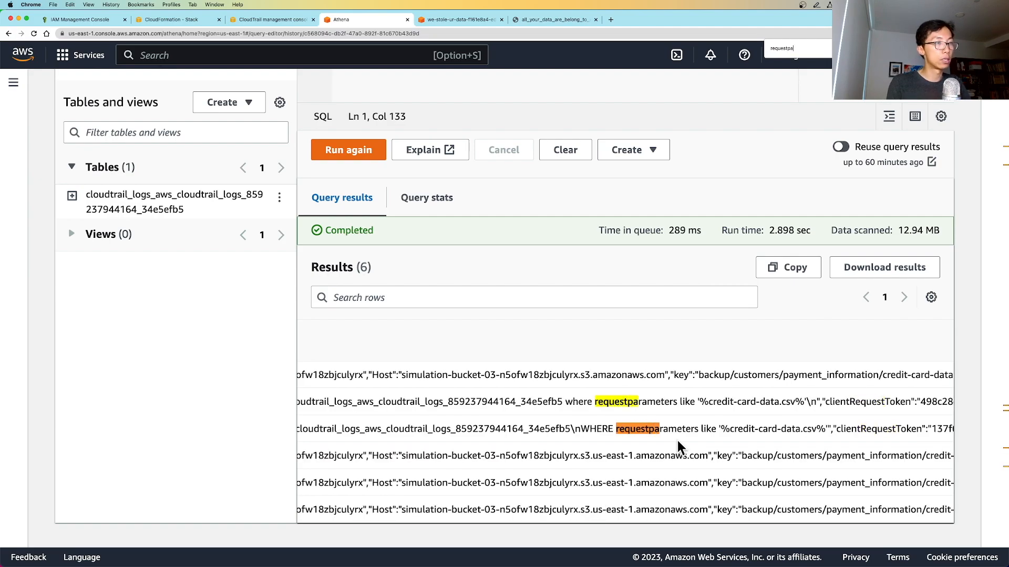
scroll(677, 440, "up", 5)
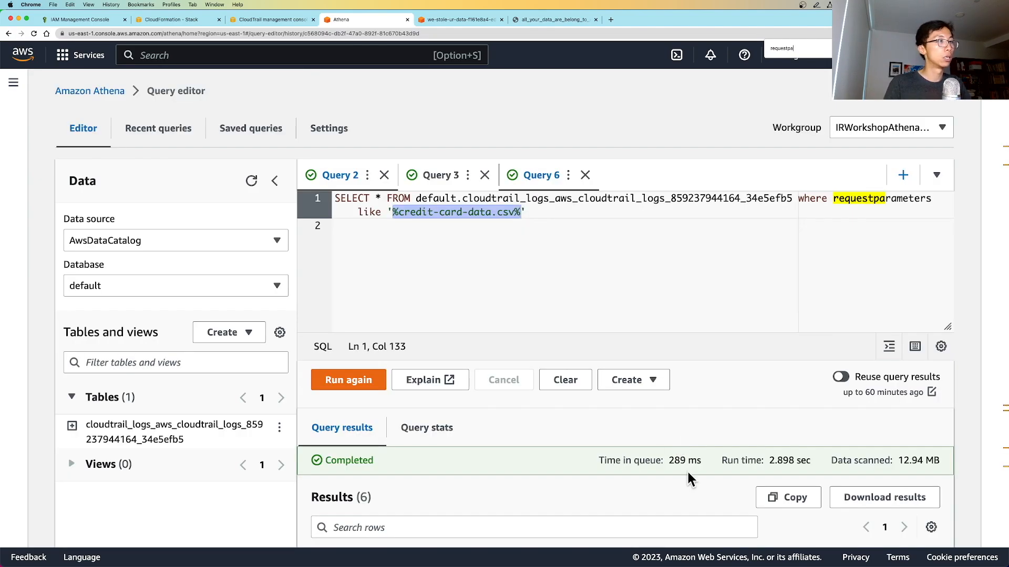
scroll(687, 470, "down", 1)
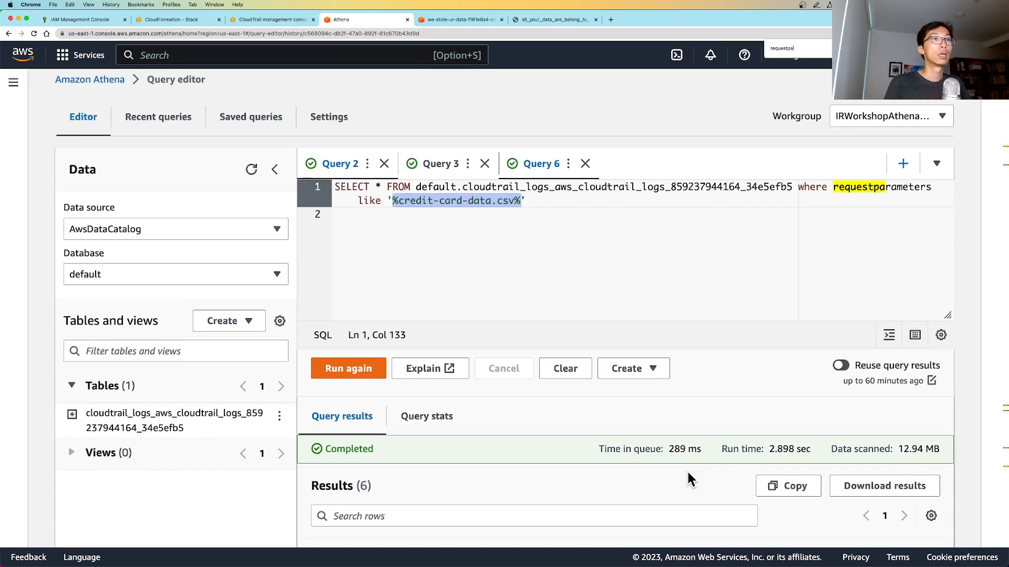
scroll(686, 470, "down", 5)
scroll(670, 443, "right", 10)
scroll(670, 443, "right", 6)
scroll(670, 445, "right", 11)
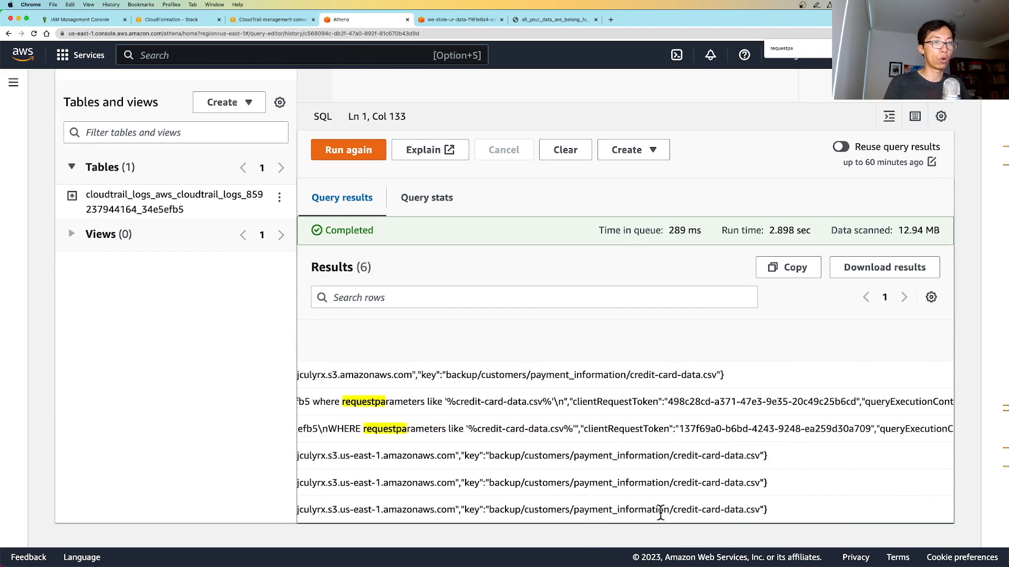
left_click_drag(673, 509, 760, 509)
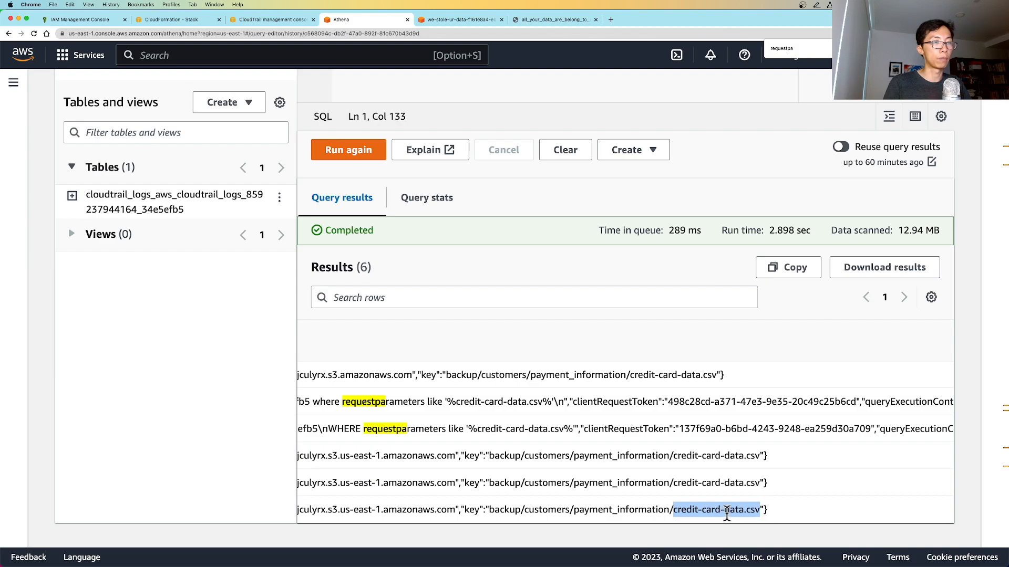
- Return from the last event's request parameters to its user identity and highlight the username there again
scroll(756, 520, "left", 6)
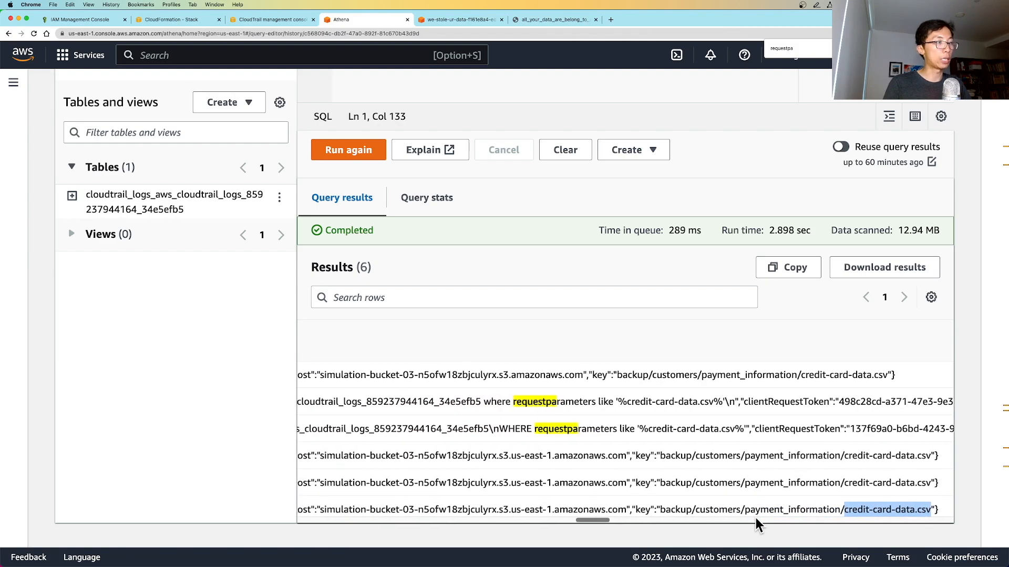
scroll(861, 509, "left", 8)
scroll(869, 508, "left", 3)
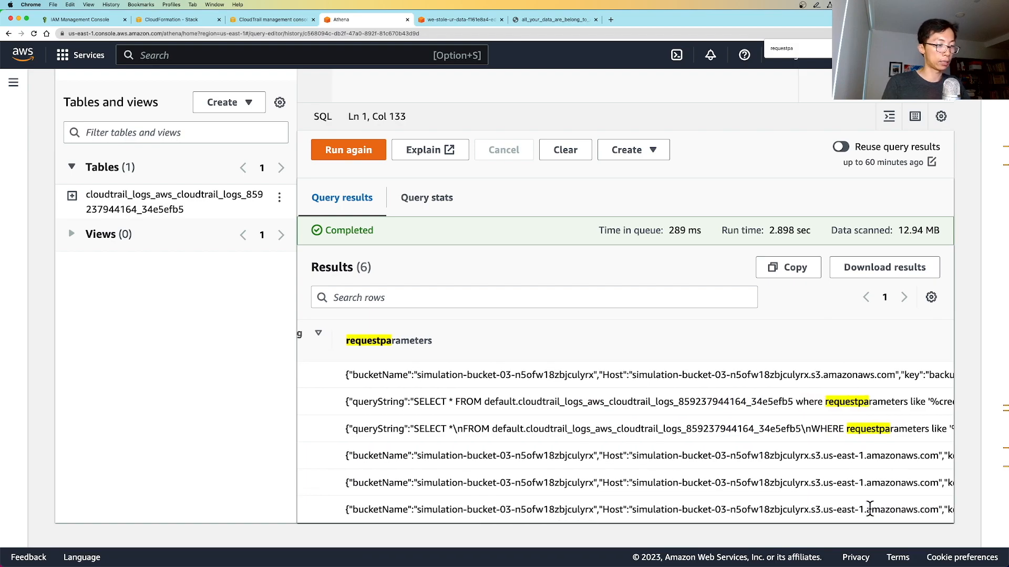
scroll(568, 451, "left", 11)
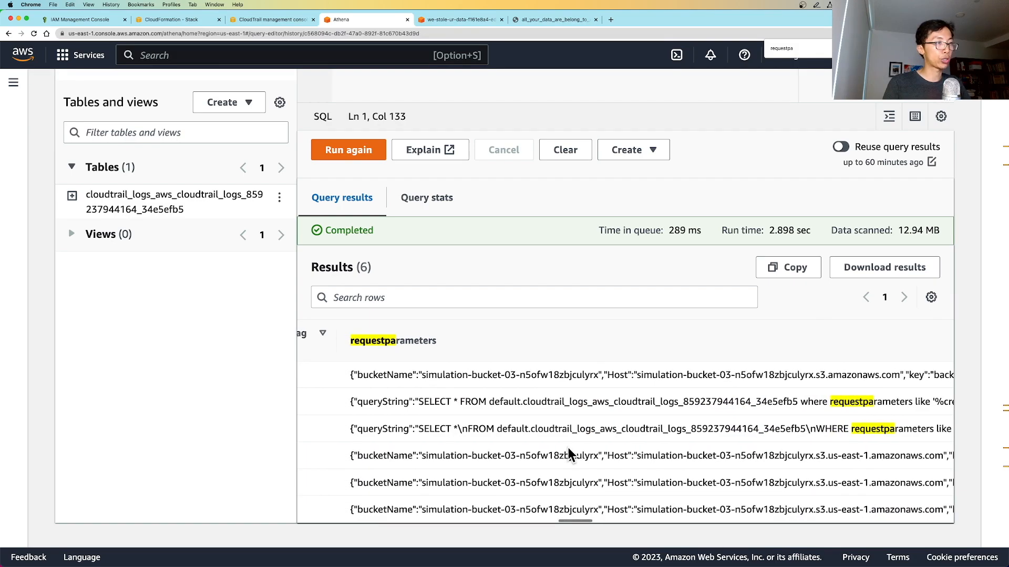
scroll(570, 455, "left", 20)
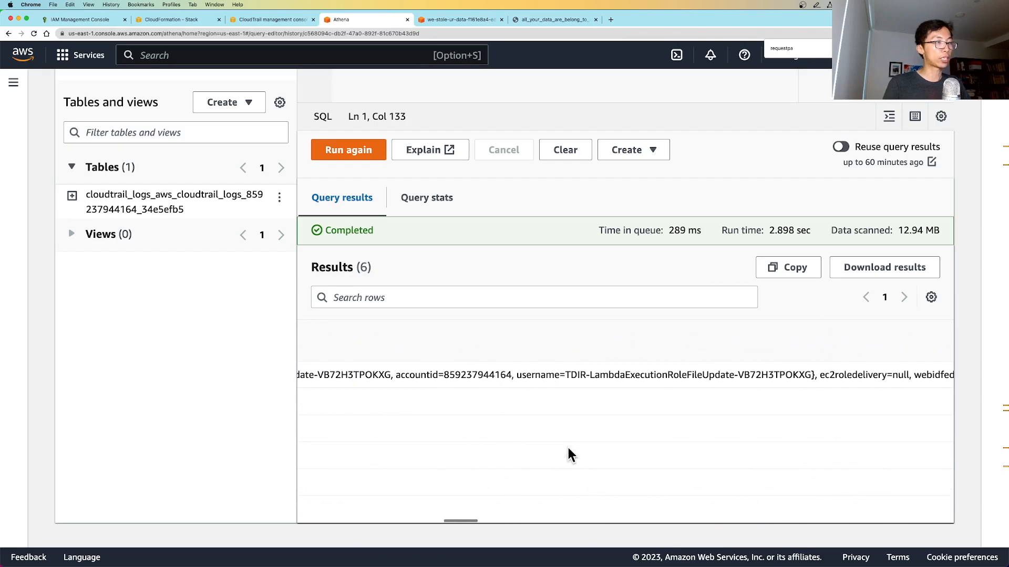
scroll(570, 452, "left", 15)
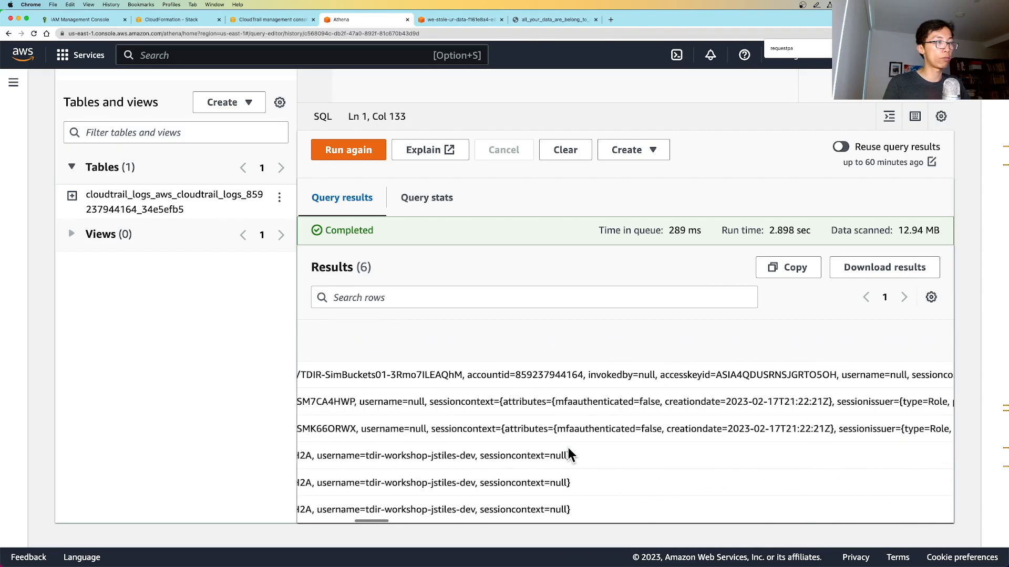
scroll(488, 511, "left", 3)
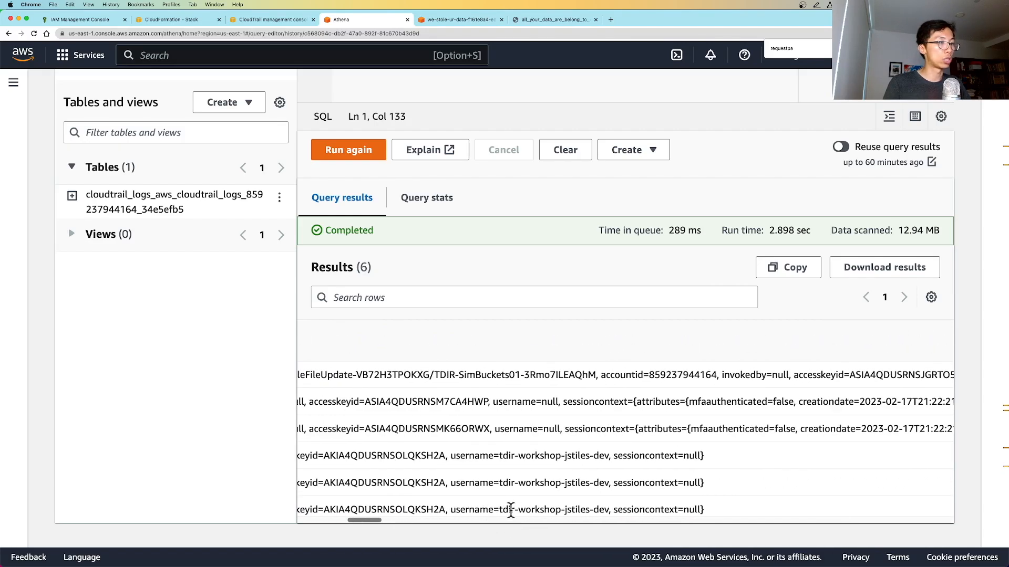
left_click_drag(500, 511, 608, 511)
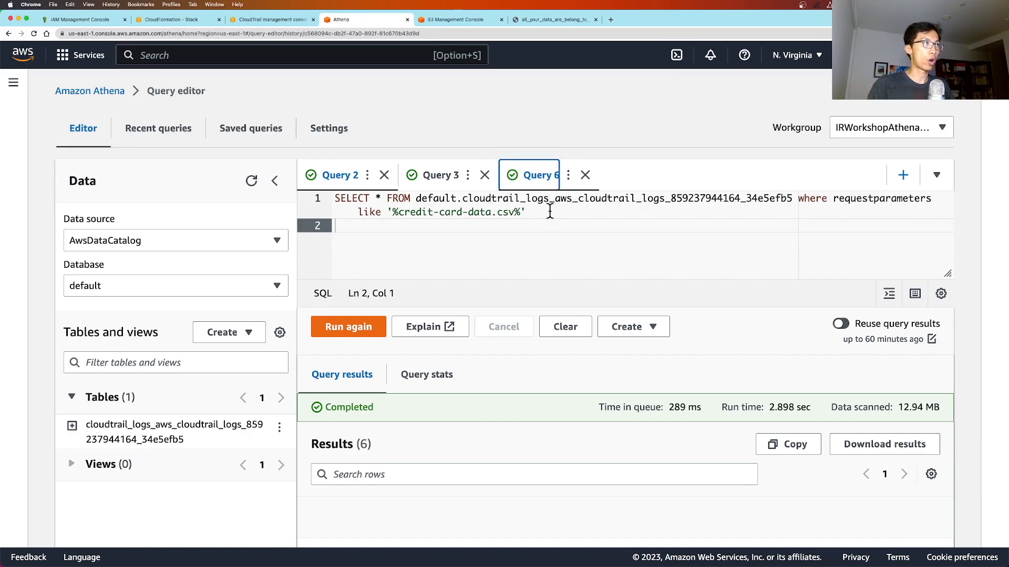
- Replace the query with SELECT * FROM "irworkshopgluedatabase"."irworkshopgluetablecloudtrail" where eventname = 'GetObject' and useridentity.username = 'tdir-workshop-jstiles-dev', and run it
left_click(553, 212)
key("super+a")
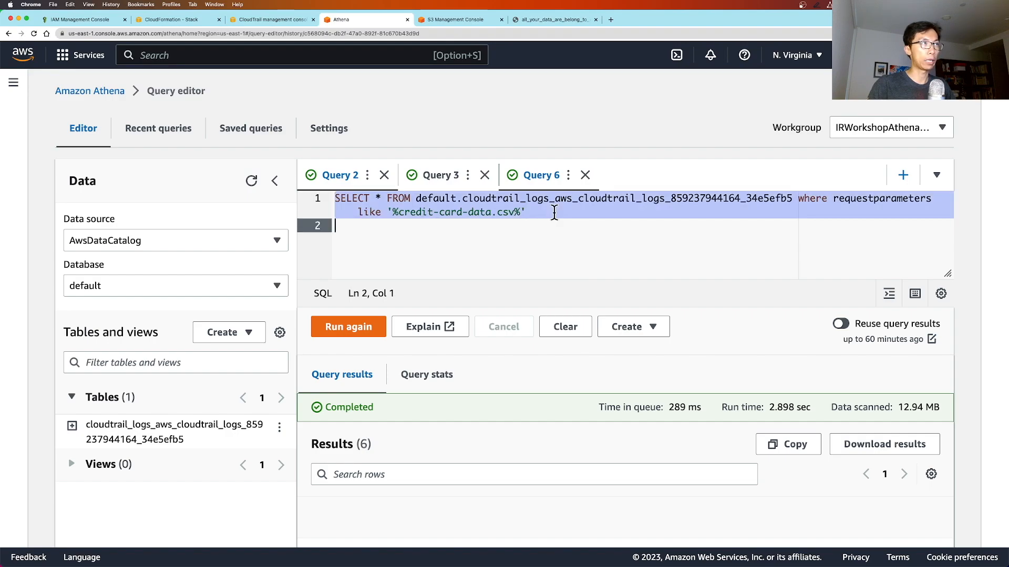
type("SELECT * FROM \"irworkshopgluedatabase\".\"irworkshopgluetablecloudtrail\" where eventname = 'GetObject' and useridentity.username = 'tdir-workshop-jstiles-dev'")
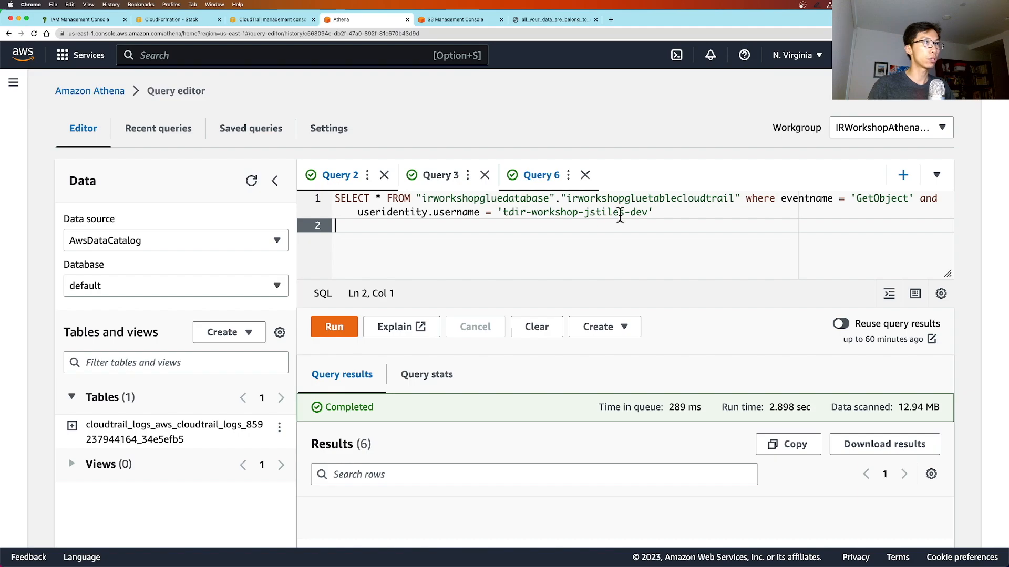
left_click(333, 327)
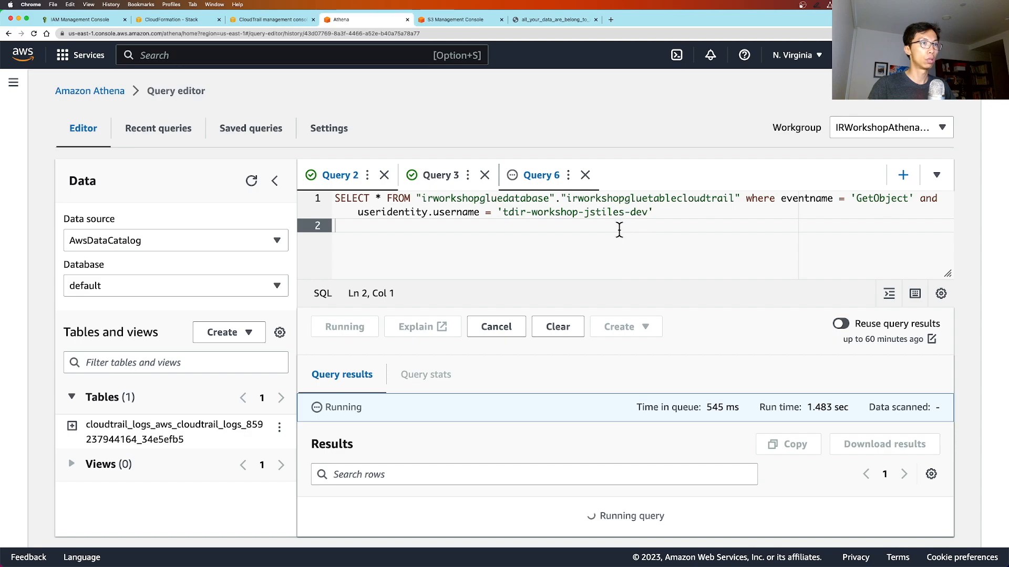
scroll(616, 321, "down", 1)
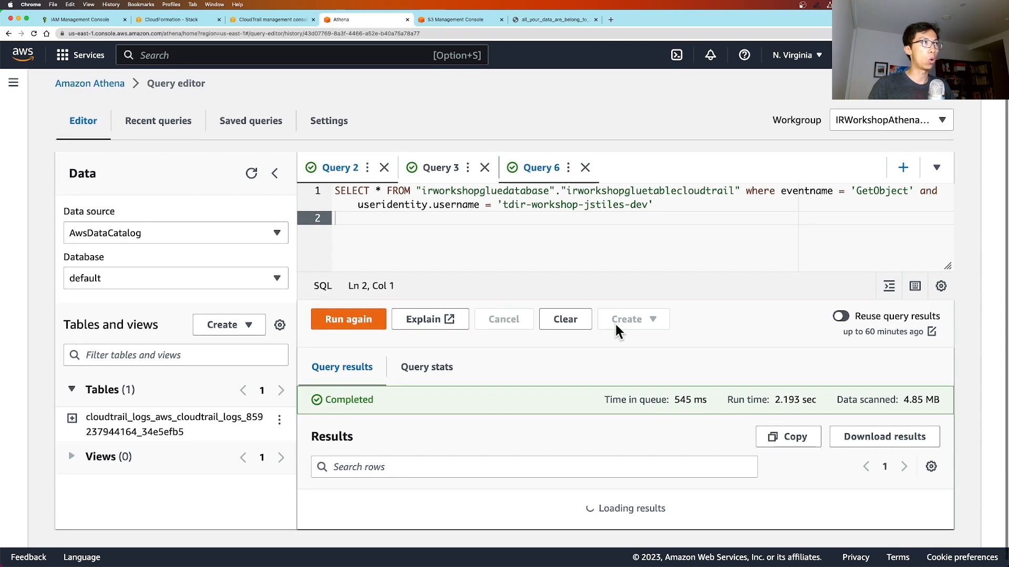
- Highlight the username in the GetObject query and look through the first page of its results
left_click_drag(504, 205, 650, 205)
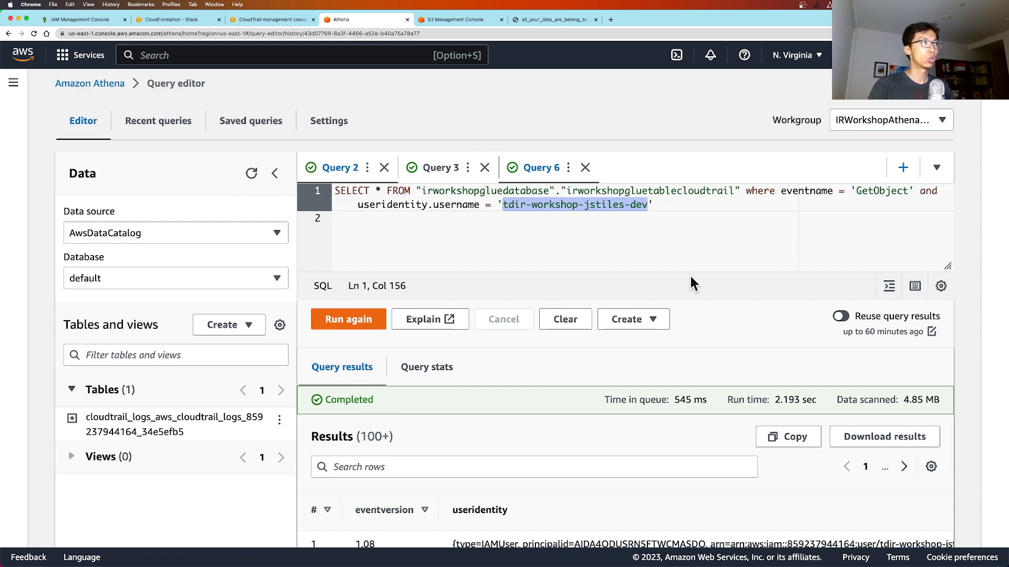
scroll(691, 277, "down", 10)
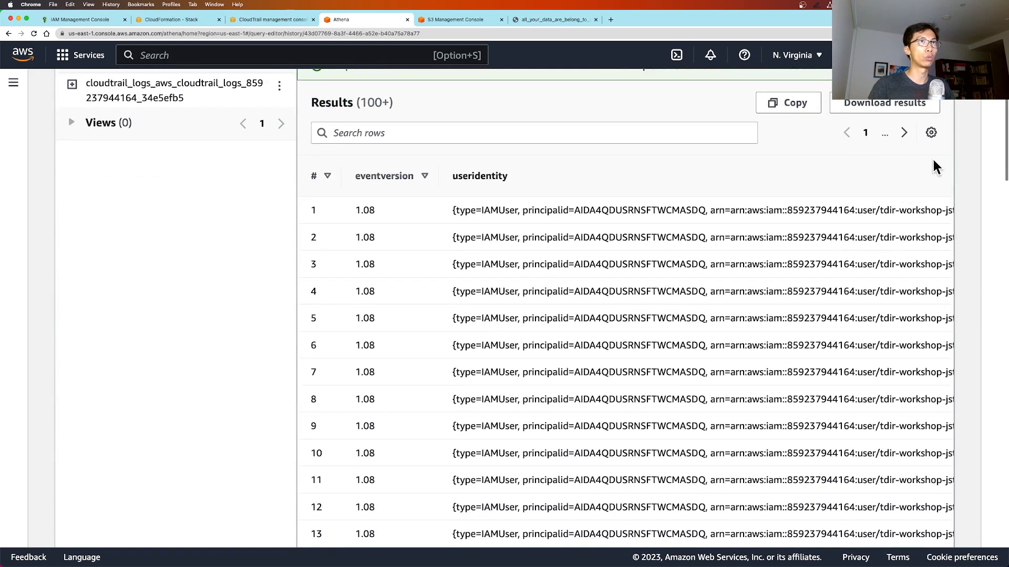
scroll(838, 198, "down", 20)
scroll(837, 199, "up", 1)
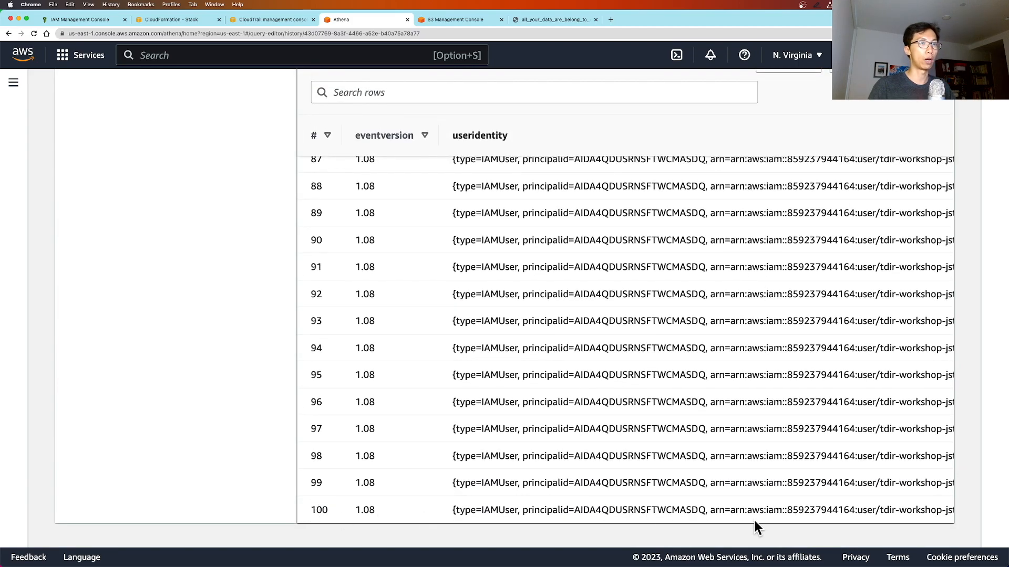
scroll(819, 509, "right", 2)
scroll(819, 509, "right", 5)
scroll(817, 510, "left", 6)
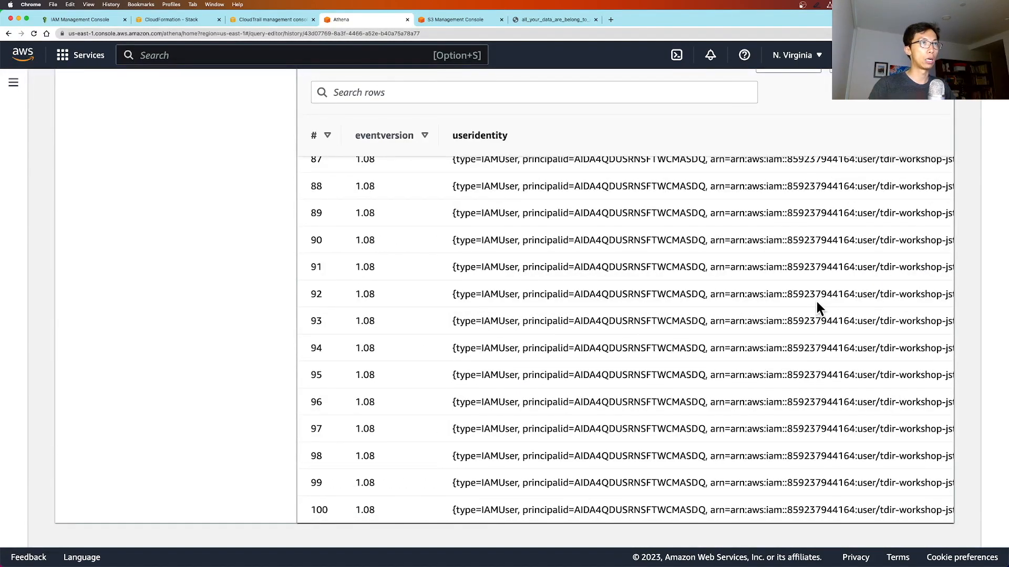
scroll(817, 304, "up", 15)
scroll(818, 308, "up", 2)
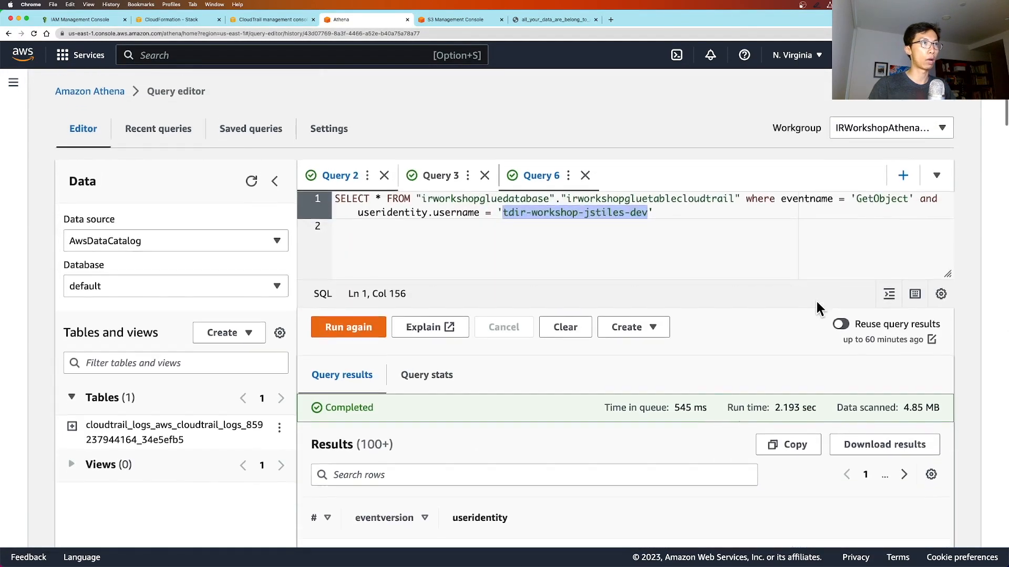
- Replace the query with SELECT * FROM "irworkshopgluedatabase"."irworkshopgluetablecloudtrail" where useridentity.username = 'tdir-workshop-jstiles-dev' and eventname != 'DeleteObject' and eventname != 'GetObject', and run it
left_click(682, 232)
key("super+a")
type("SELECT * FROM \"irworkshopgluedatabase\".\"irworkshopgluetablecloudtrail\" where useridentity.username = 'tdir-workshop-jstiles-dev' and eventname != 'DeleteObject' and eventname != 'GetObject'")
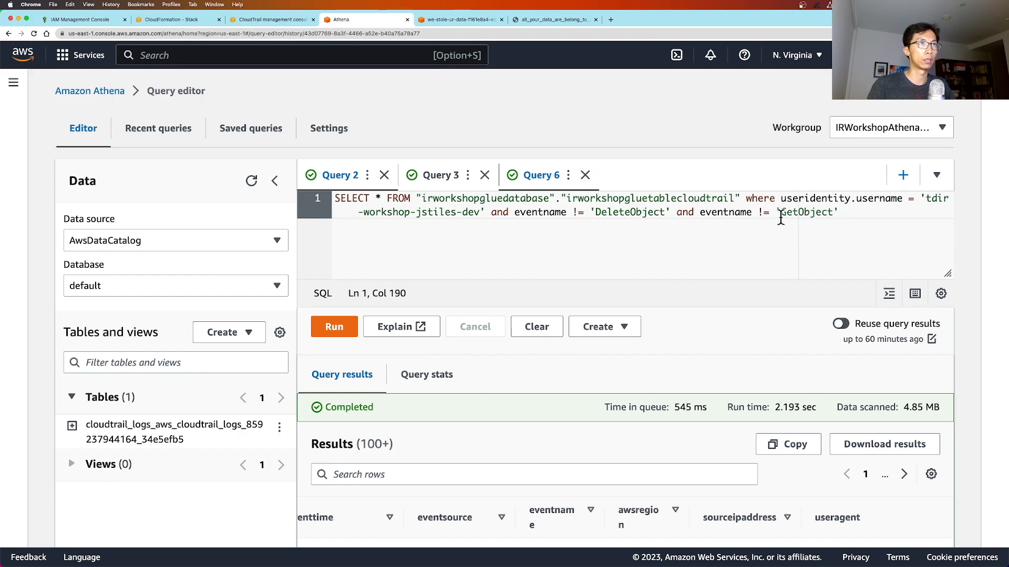
left_click(335, 327)
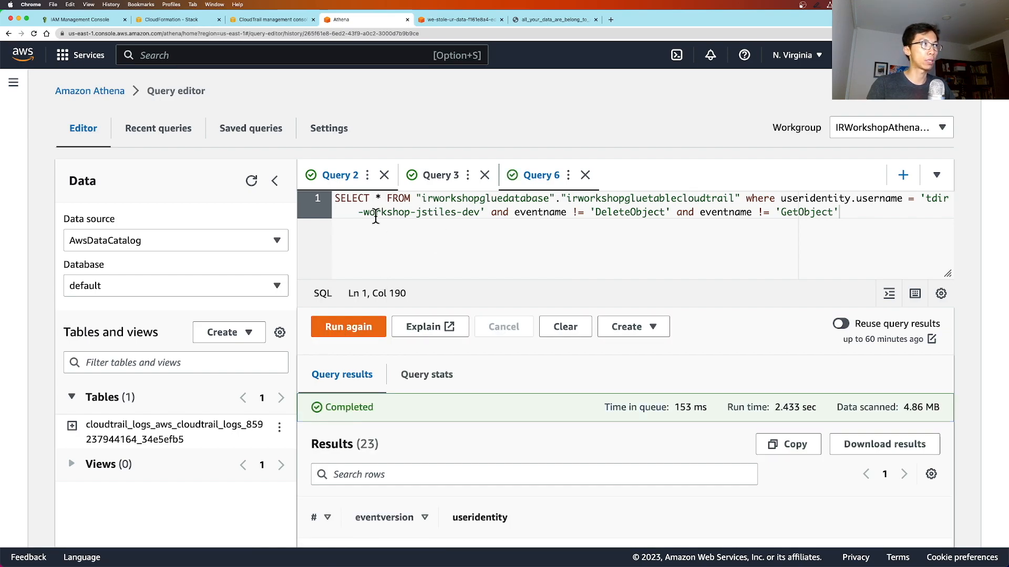
- Examine the eventname column of the results and highlight the HeadObject event and the GetCallerIdentity event just below it
scroll(567, 265, "down", 3)
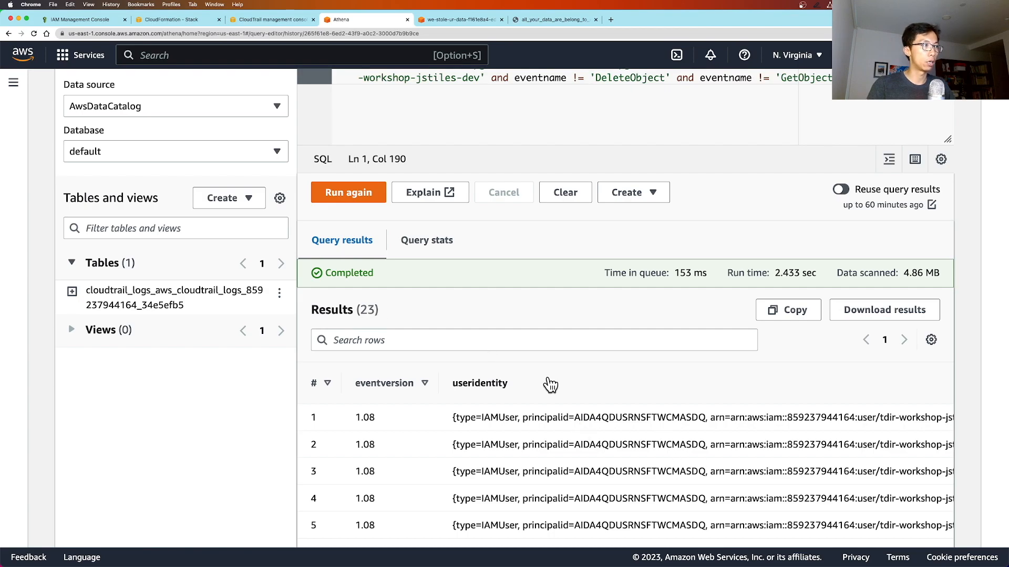
scroll(438, 389, "right", 2)
scroll(439, 393, "right", 15)
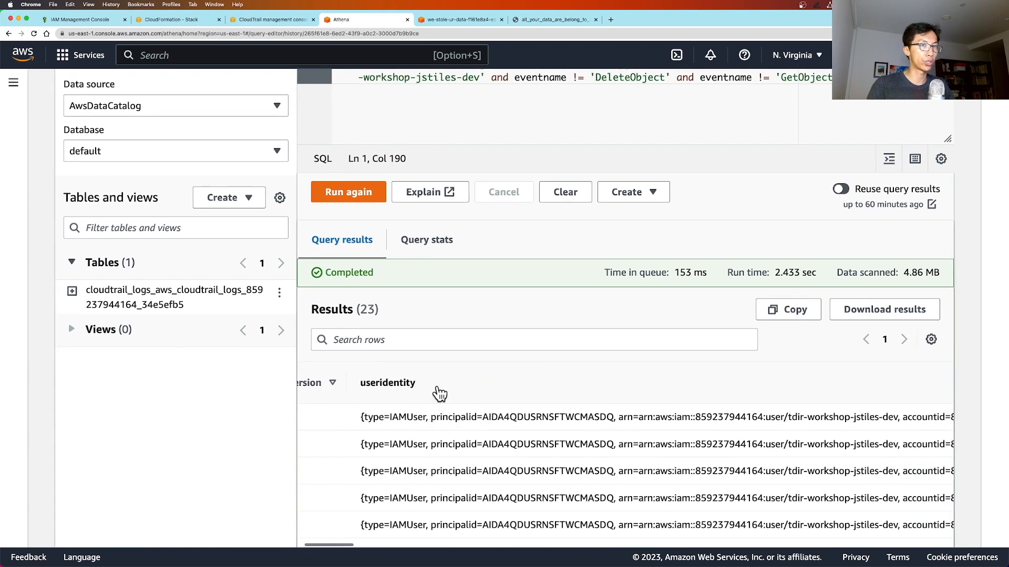
scroll(440, 393, "right", 10)
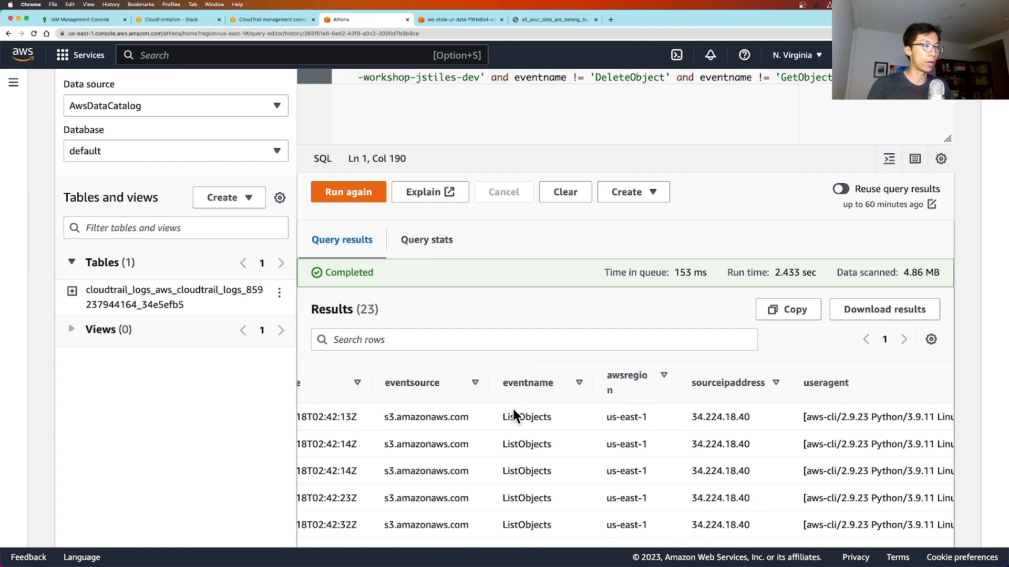
scroll(513, 413, "down", 4)
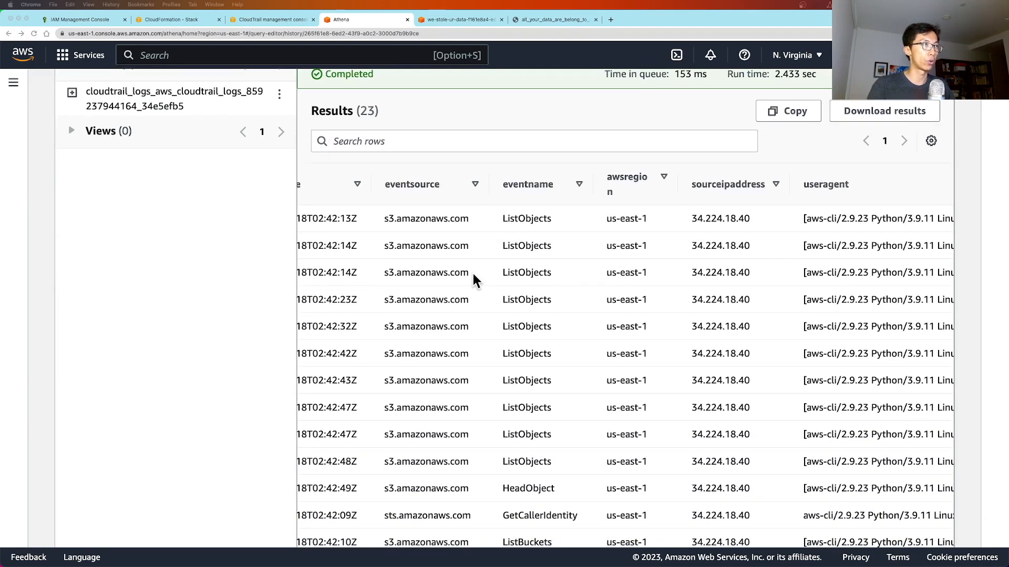
scroll(525, 310, "down", 1)
scroll(525, 310, "down", 3)
scroll(525, 310, "up", 1)
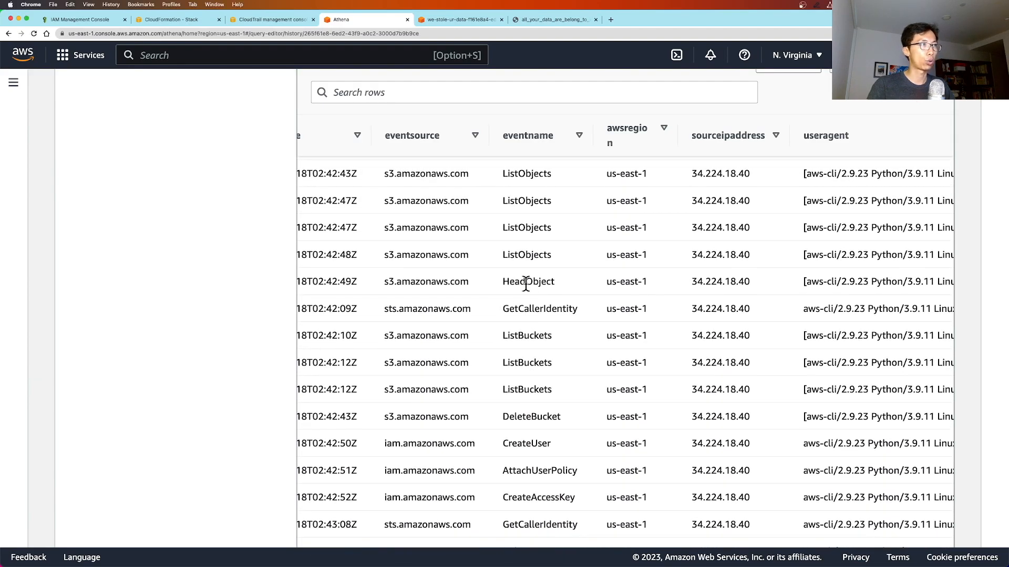
double_click(525, 282)
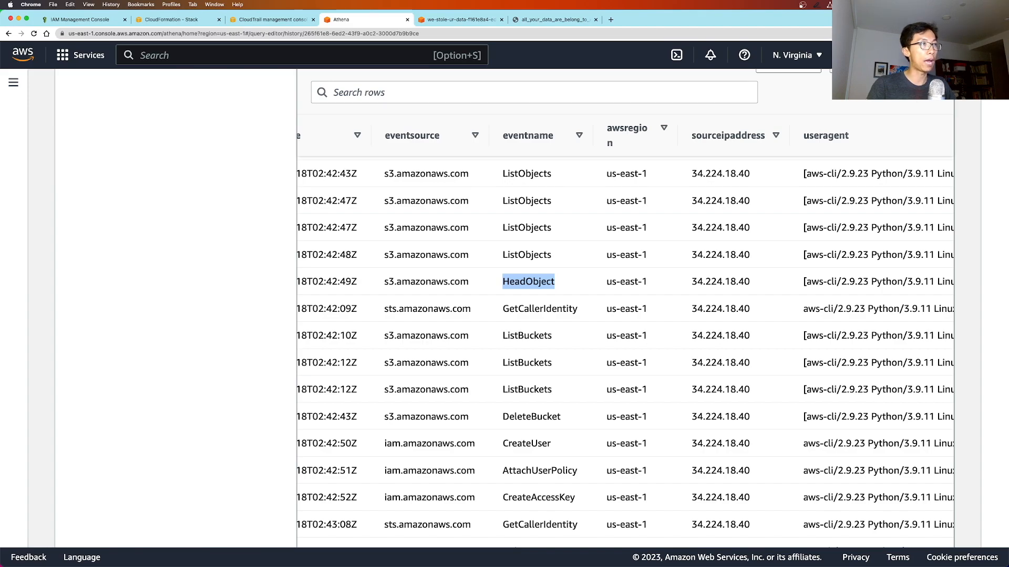
double_click(508, 282)
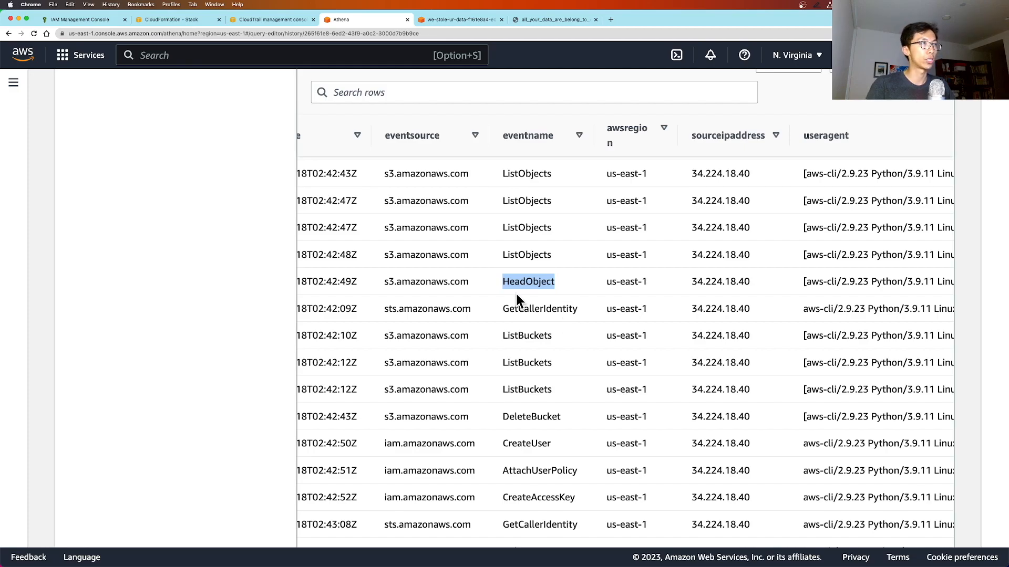
double_click(530, 309)
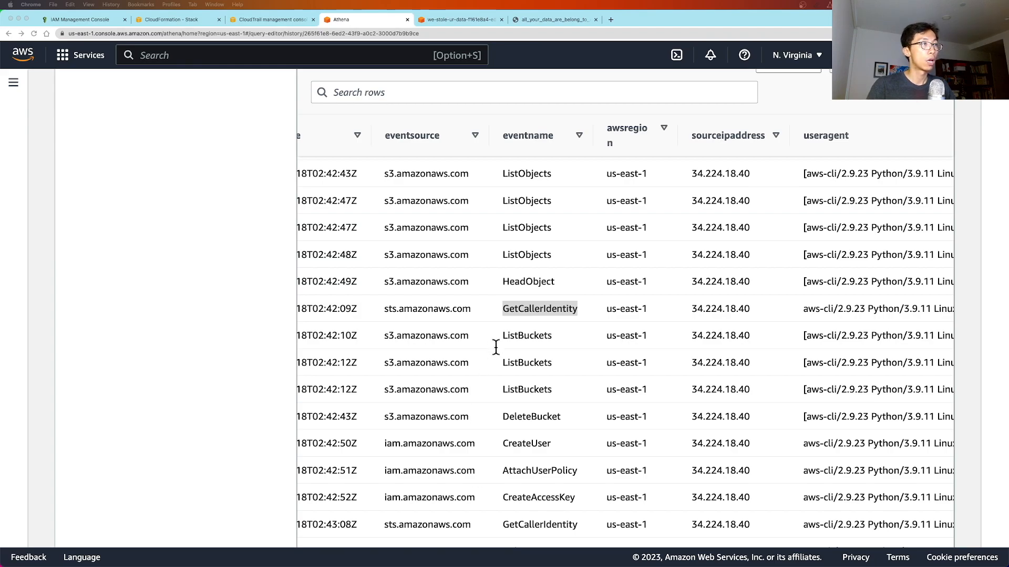
- Review the remaining event names down to the last row, highlighting CreateAccessKey and DeleteUser
scroll(531, 346, "down", 1)
scroll(531, 346, "down", 3)
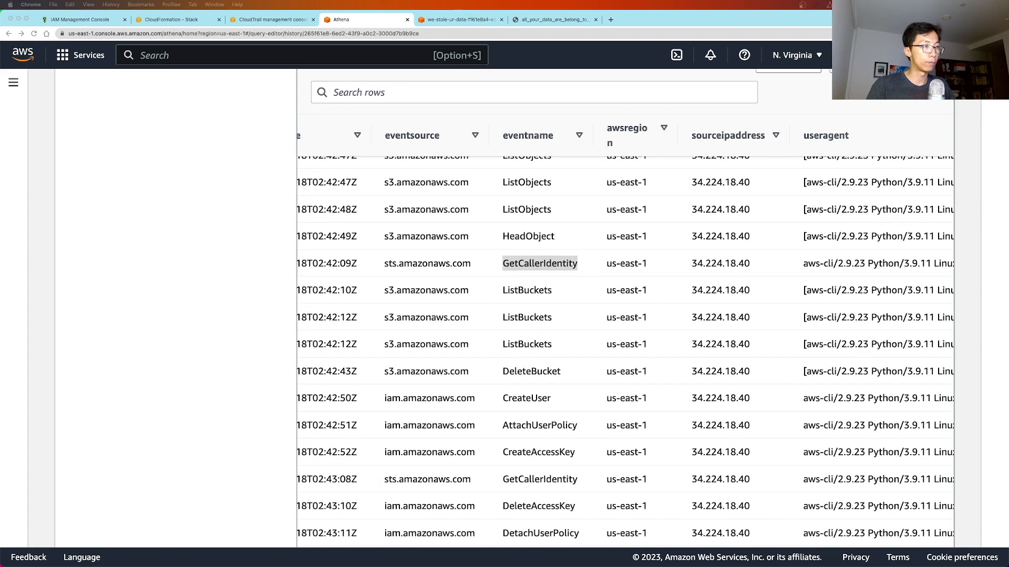
scroll(508, 417, "down", 3)
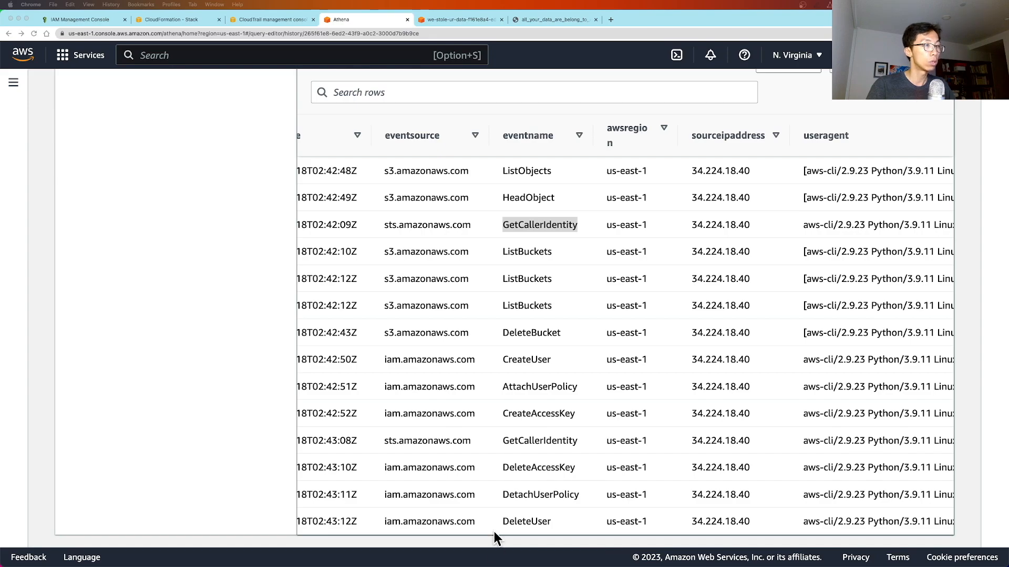
double_click(507, 414)
scroll(537, 426, "down", 1)
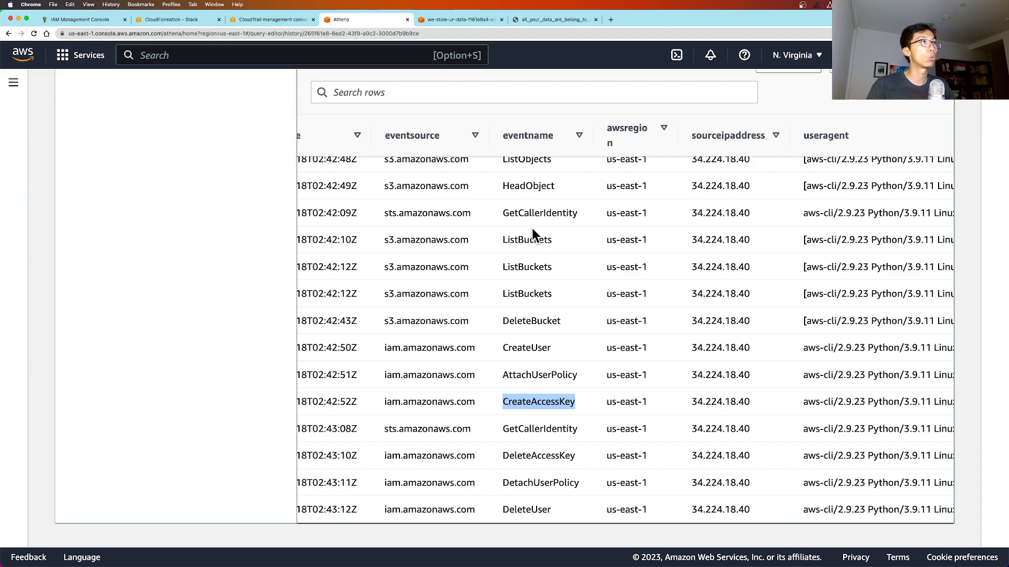
double_click(517, 510)
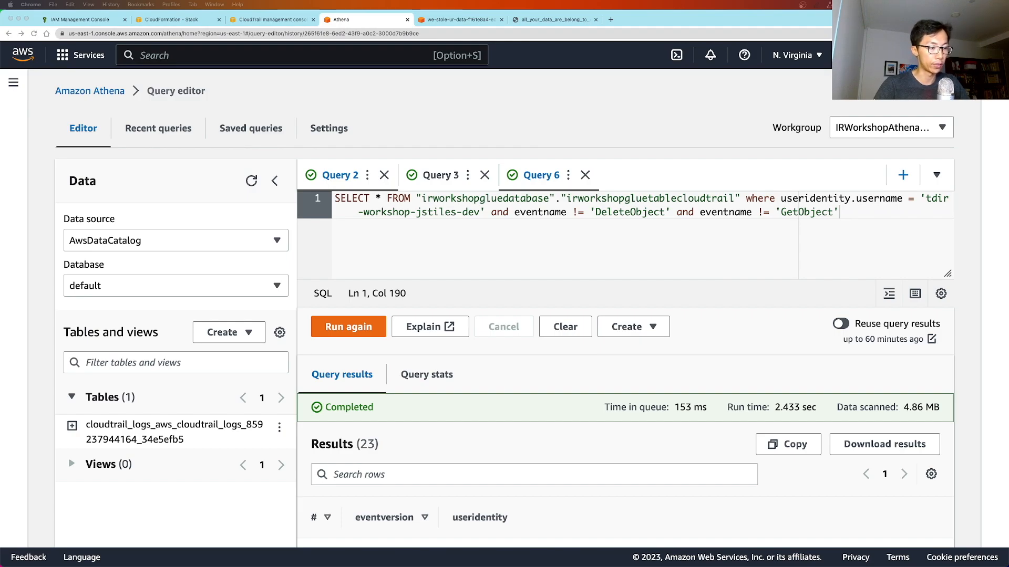
- Replace the query with SELECT eventtime,eventname,requestparameters FROM "irworkshopgluedatabase"."irworkshopgluetablecloudtrail" where useridentity.username = 'tdir-workshop-jstiles-dev' and eventname != 'DeleteObject' and eventname != 'GetObject', and run it
left_click(541, 230)
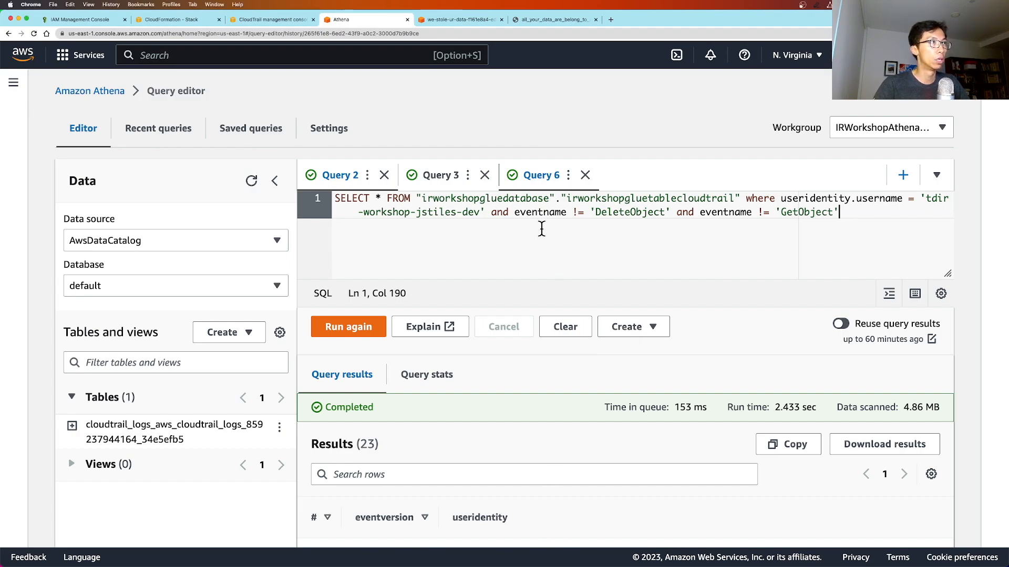
key("super+a")
type("SELECT eventtime,eventname,requestparameters FROM \"irworkshopgluedatabase\".\"irworkshopgluetablecloudtrail\" where useridentity.username = 'tdir-workshop-jstiles-dev' and eventname != 'DeleteObject' and eventname != 'GetObject'")
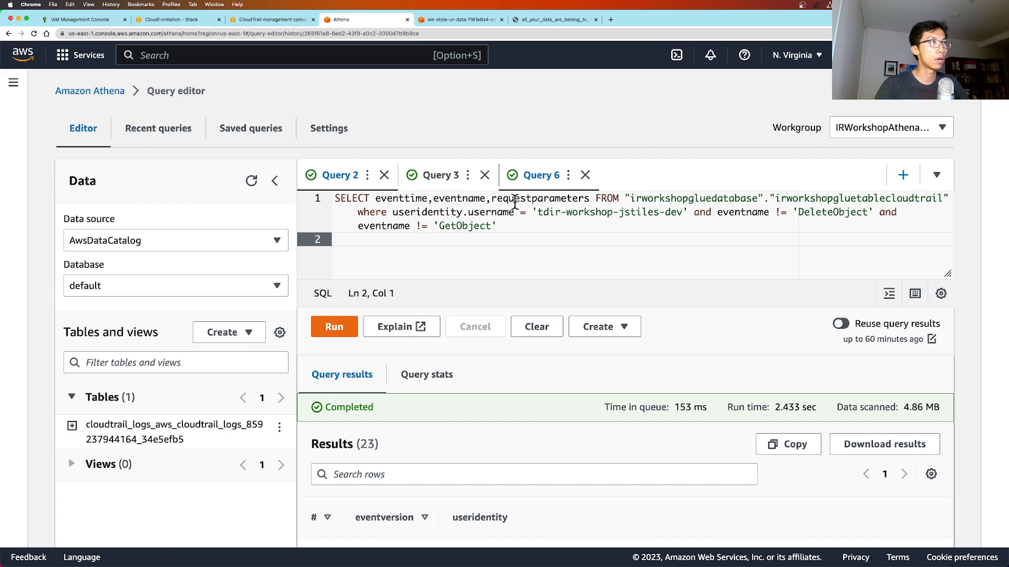
left_click(632, 201)
left_click_drag(632, 200, 768, 200)
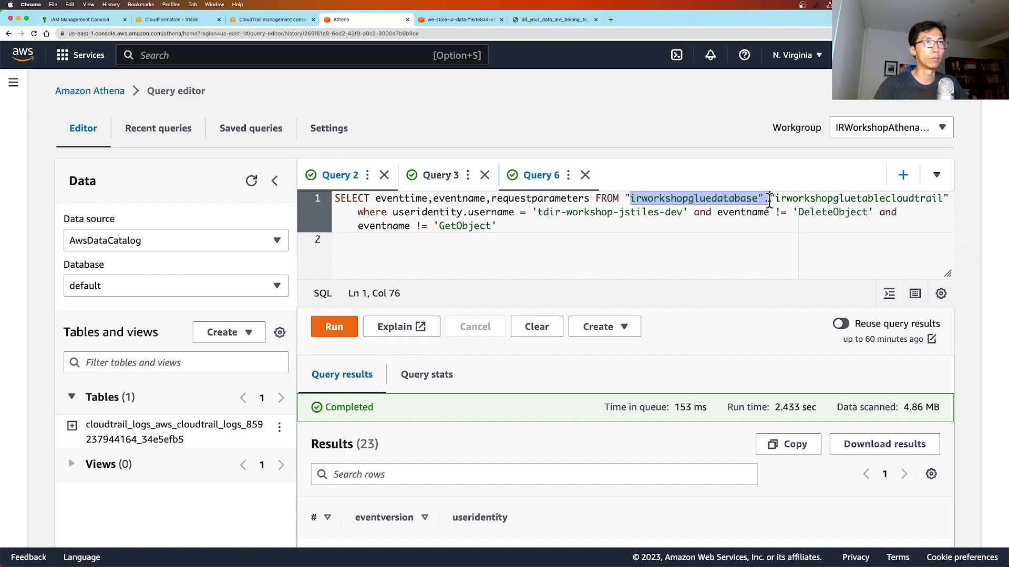
double_click(554, 215)
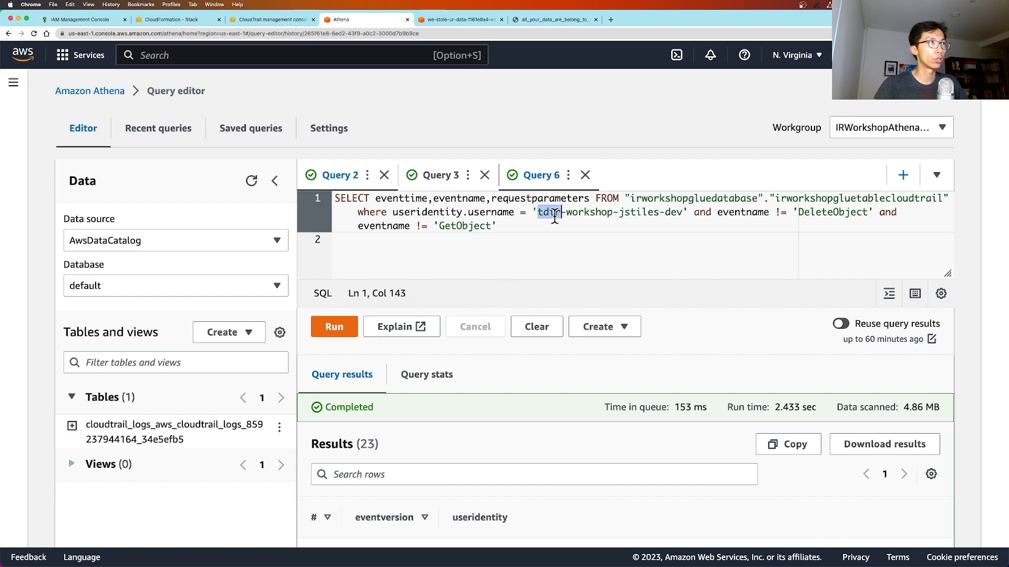
left_click_drag(537, 215, 683, 215)
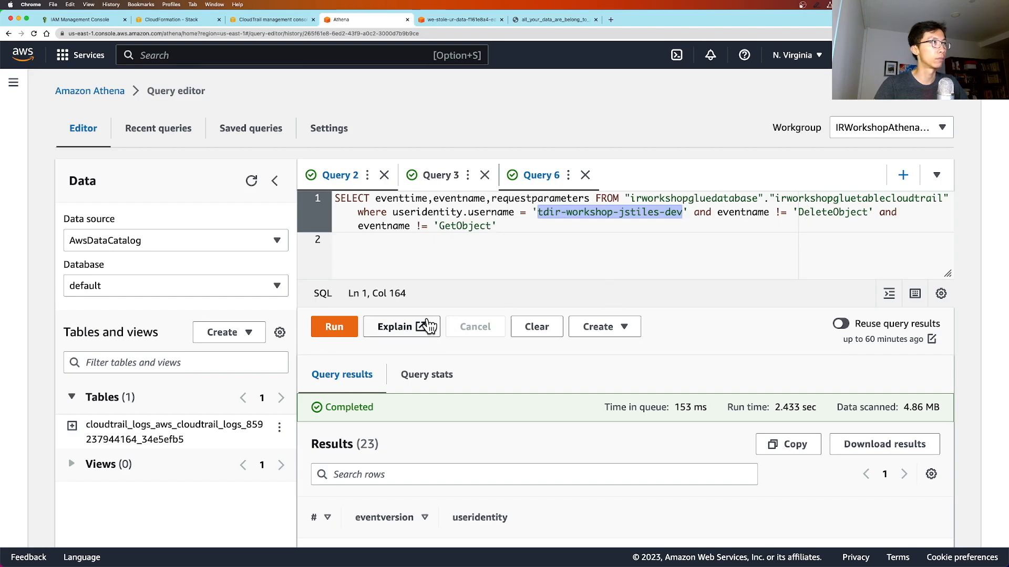
left_click(326, 328)
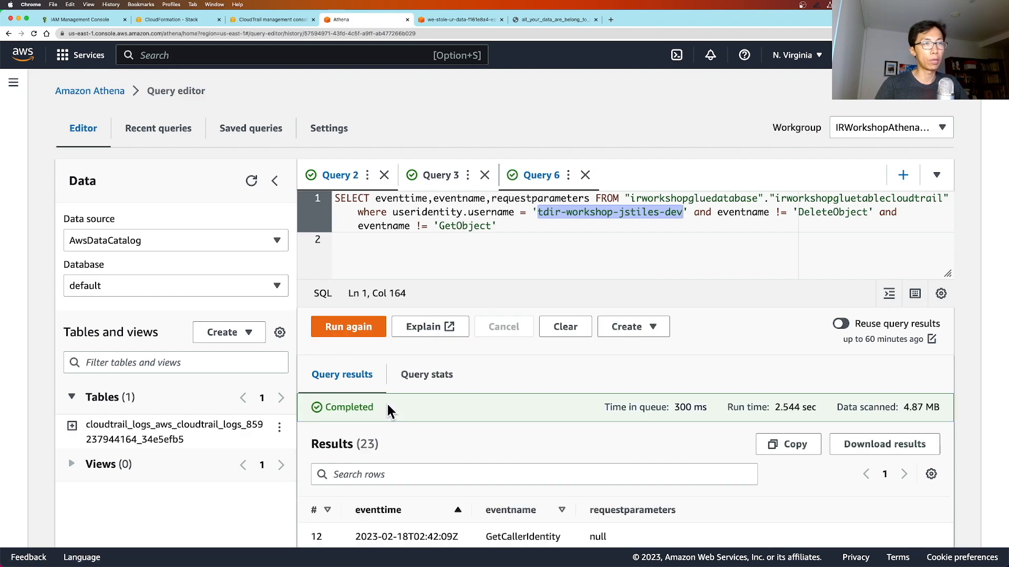
- Examine the event times, event names and request parameters from the first returned event to the last
scroll(558, 362, "down", 5)
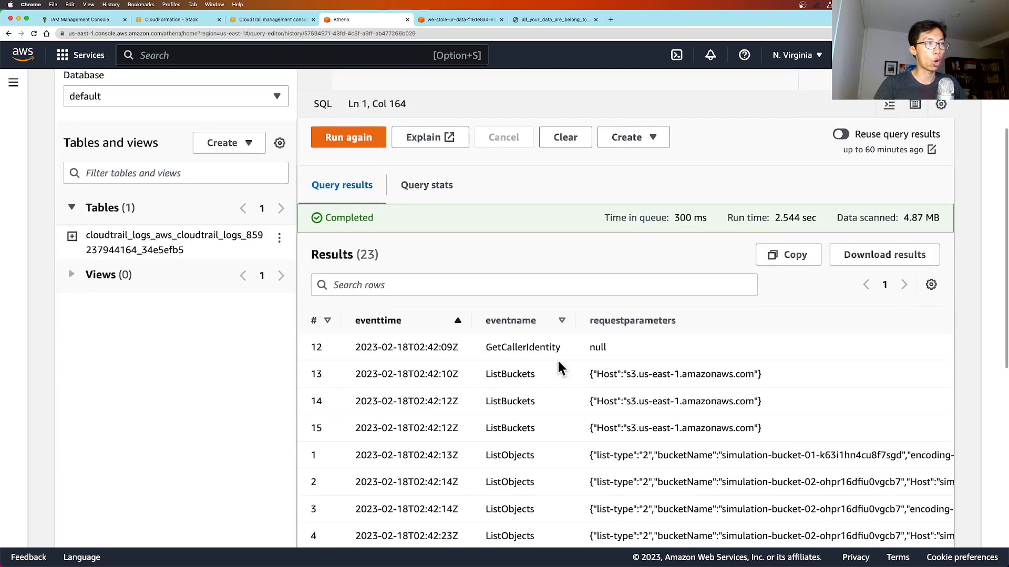
scroll(558, 362, "down", 2)
scroll(558, 361, "down", 3)
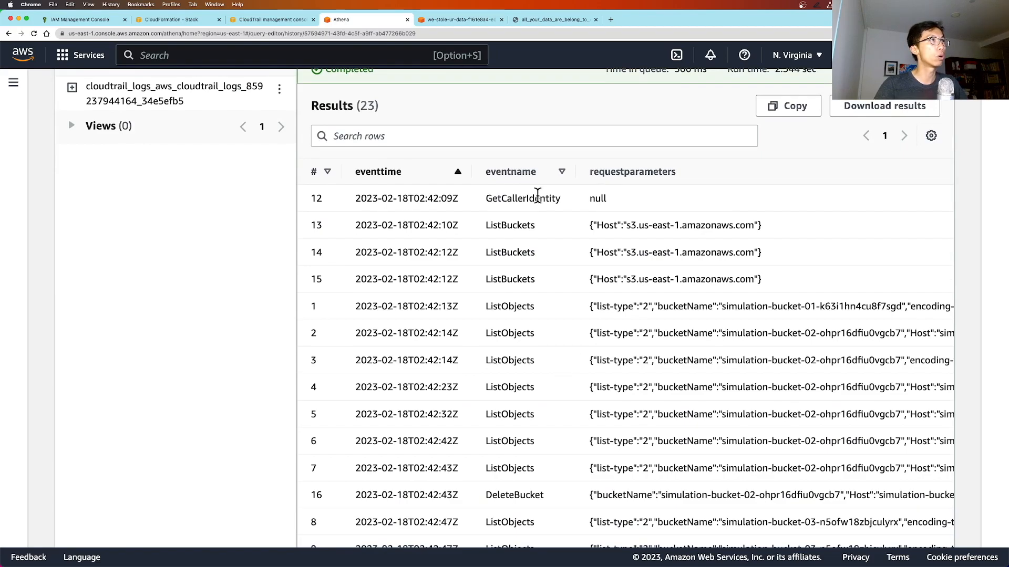
scroll(535, 194, "down", 2)
scroll(536, 194, "up", 2)
scroll(537, 196, "down", 5)
scroll(538, 197, "down", 4)
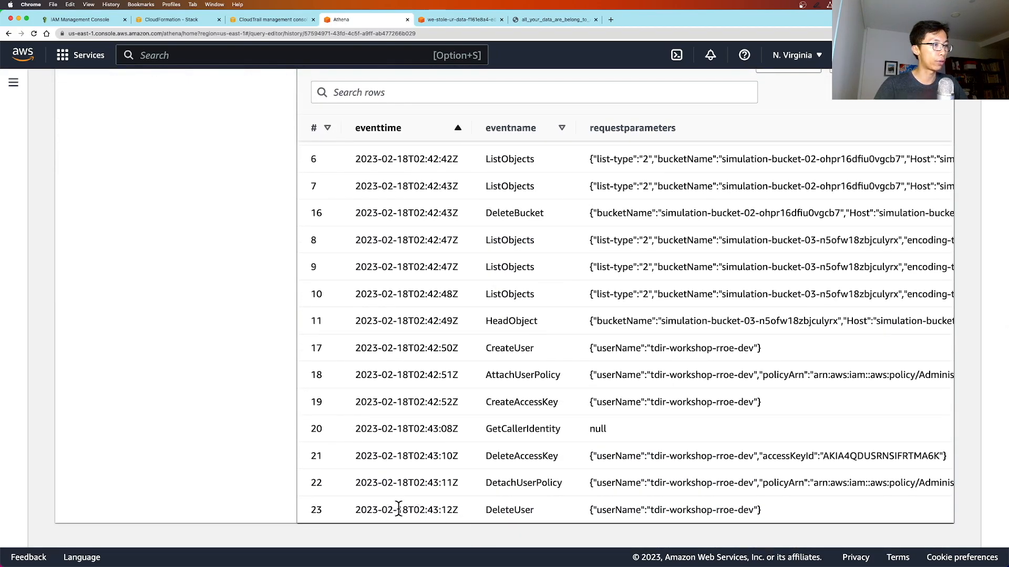
- Sort the results by eventtime with the newest first, and return to oldest first
scroll(471, 494, "up", 10)
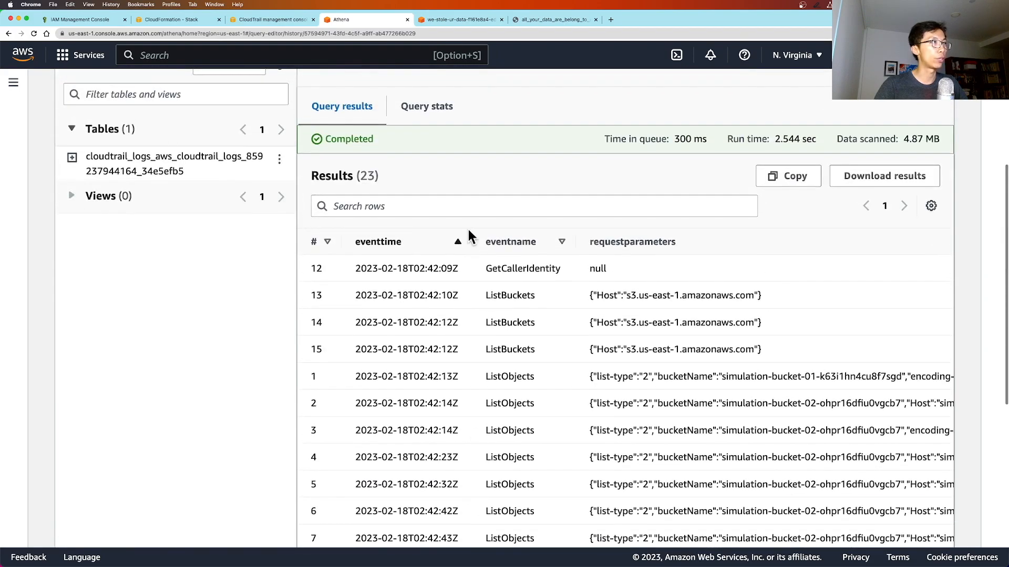
left_click(412, 248)
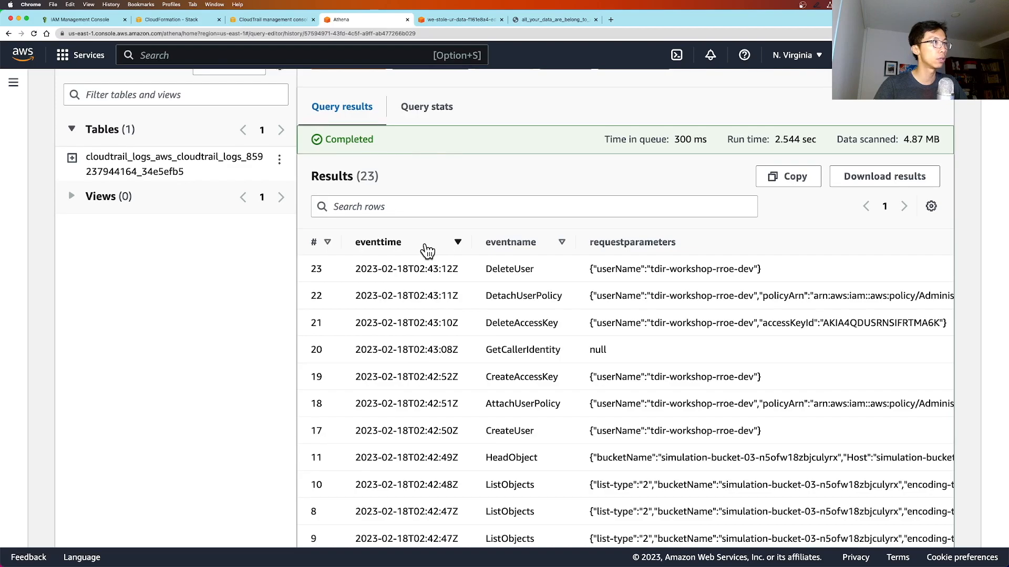
left_click(426, 249)
scroll(483, 273, "down", 3)
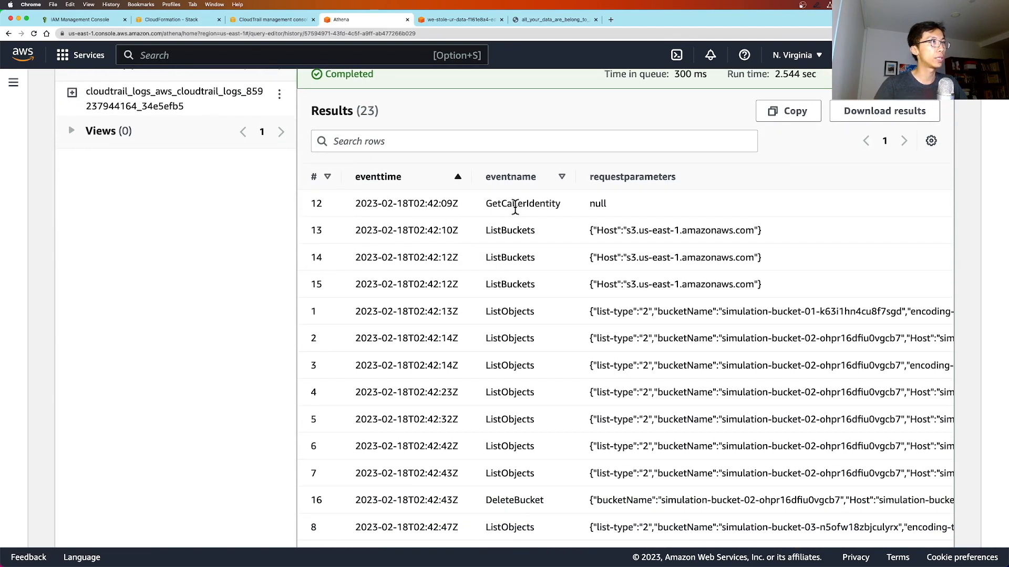
- Examine the end of the event timeline, highlighting part of the final DeleteUser row and the CreateUser event name
scroll(516, 220, "down", 10)
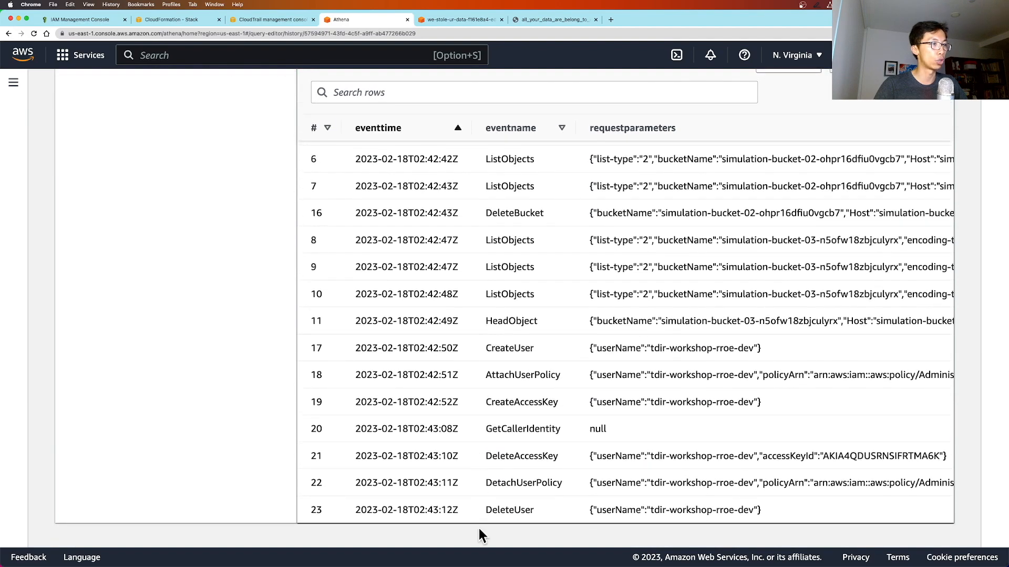
left_click_drag(393, 510, 664, 510)
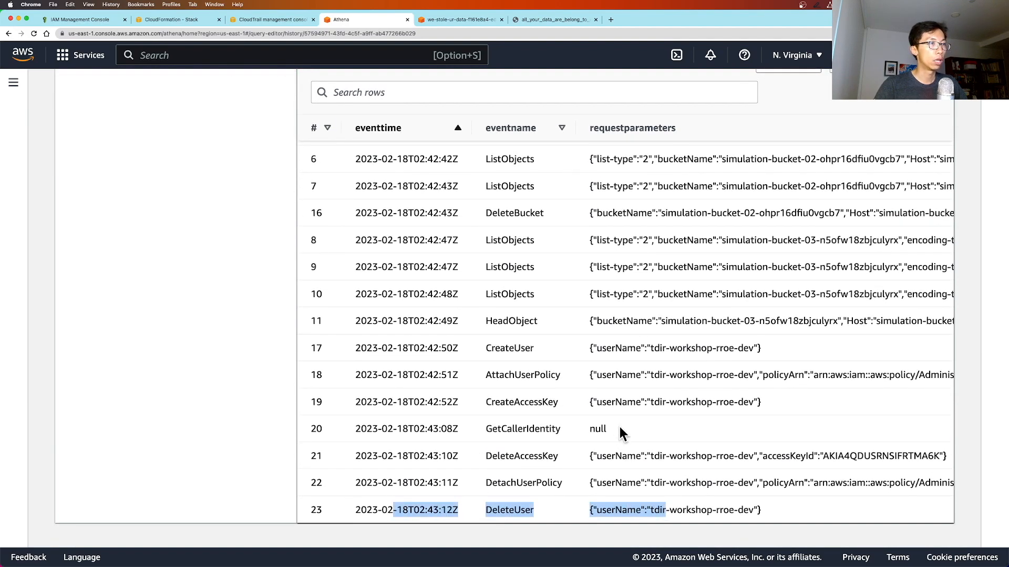
left_click(618, 405)
scroll(536, 394, "up", 2)
scroll(537, 393, "down", 2)
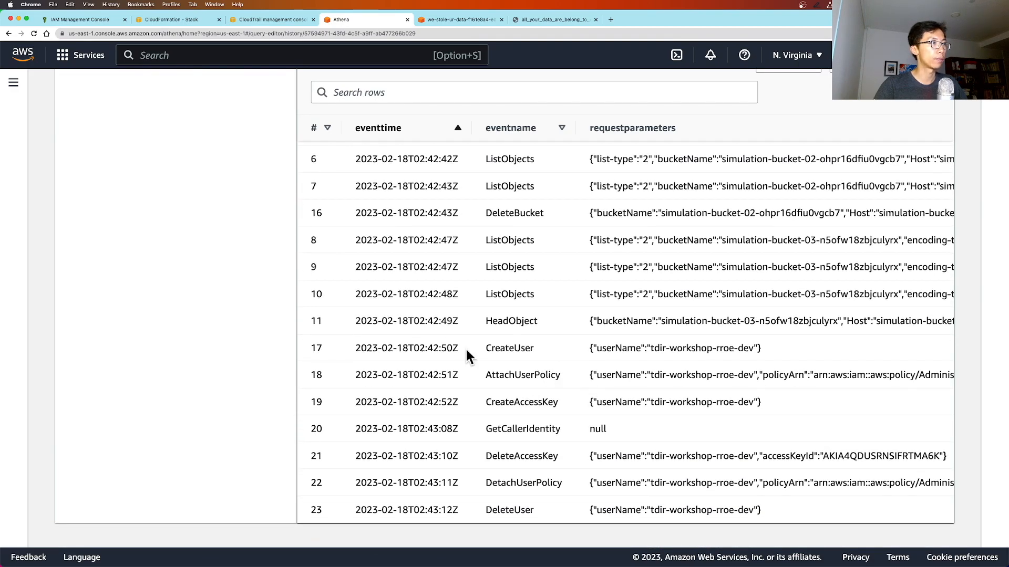
double_click(503, 348)
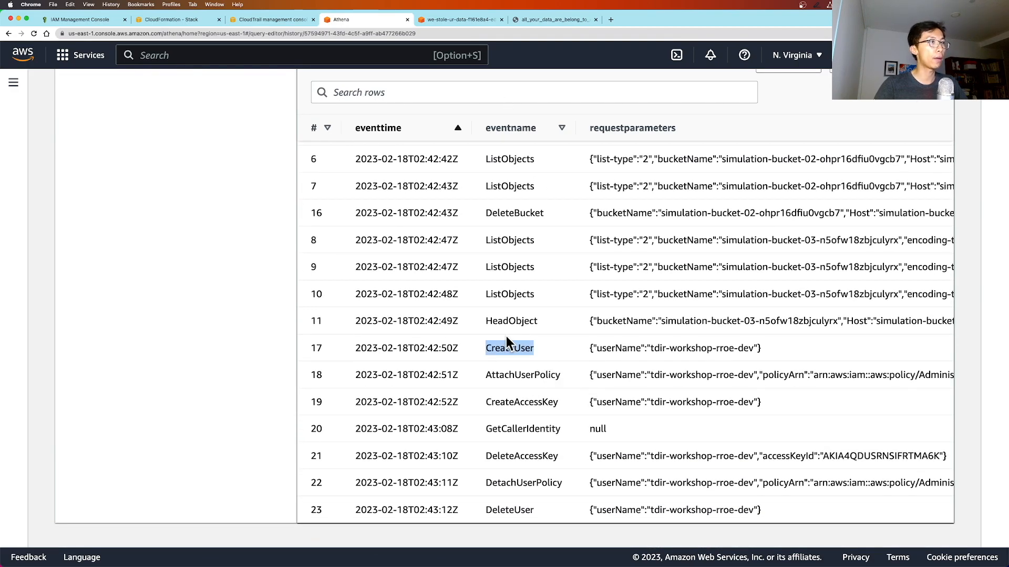
- Examine the new user's name, the attached AdministratorAccess policy and the access key creation in the CreateUser, AttachUserPolicy and CreateAccessKey rows
left_click_drag(650, 348, 754, 348)
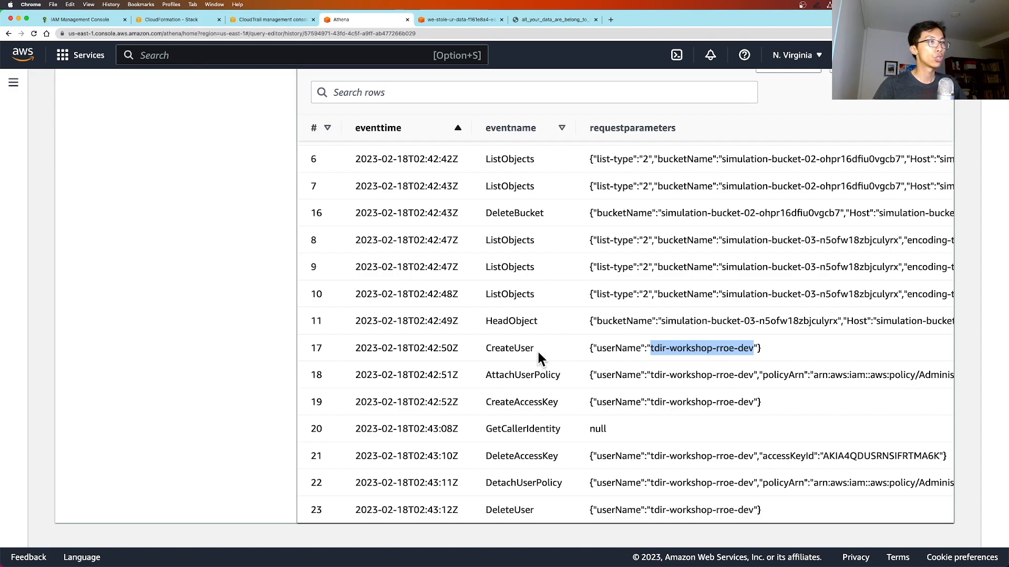
double_click(511, 375)
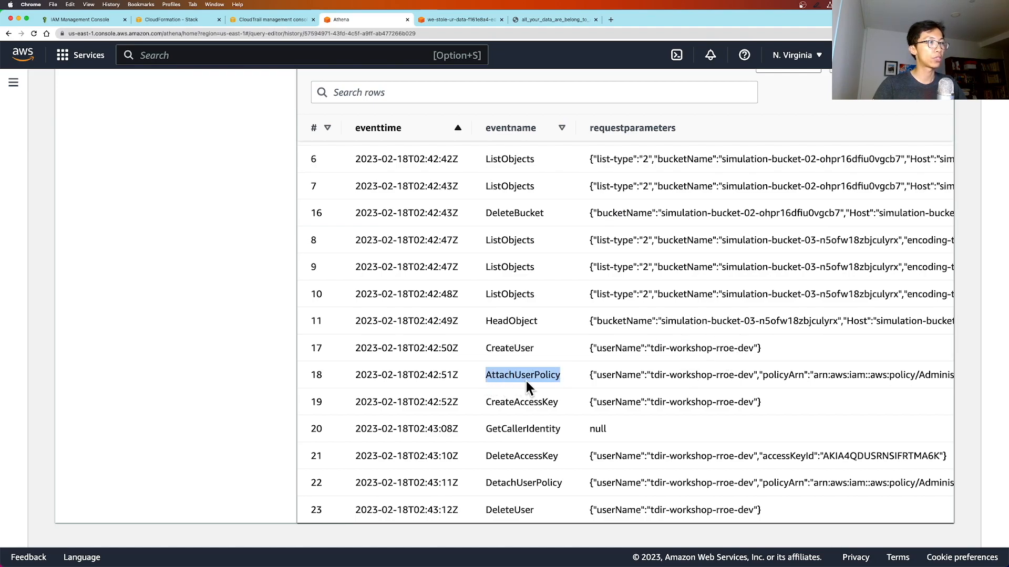
scroll(612, 381, "right", 3)
scroll(616, 380, "right", 3)
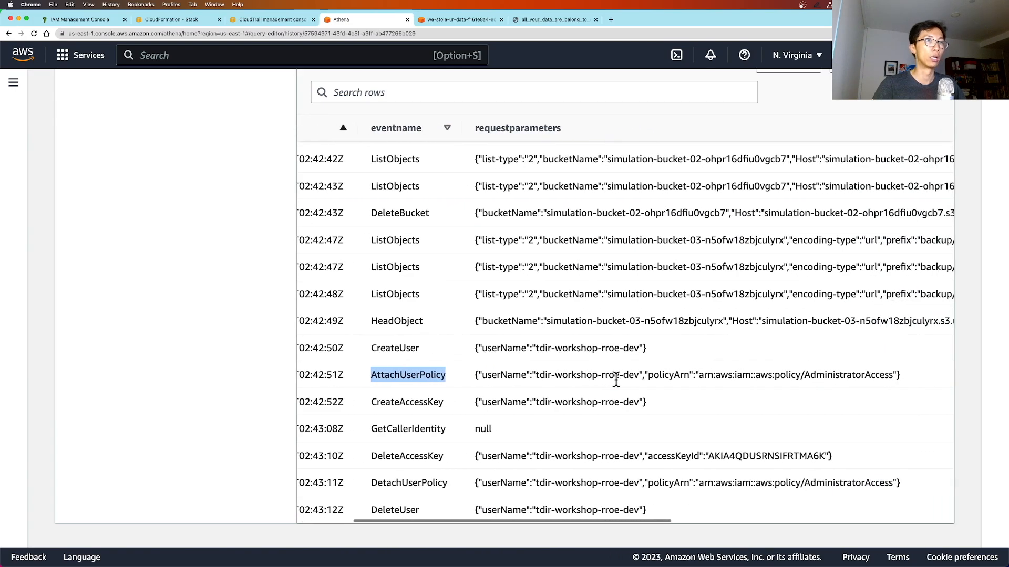
left_click_drag(804, 374, 890, 374)
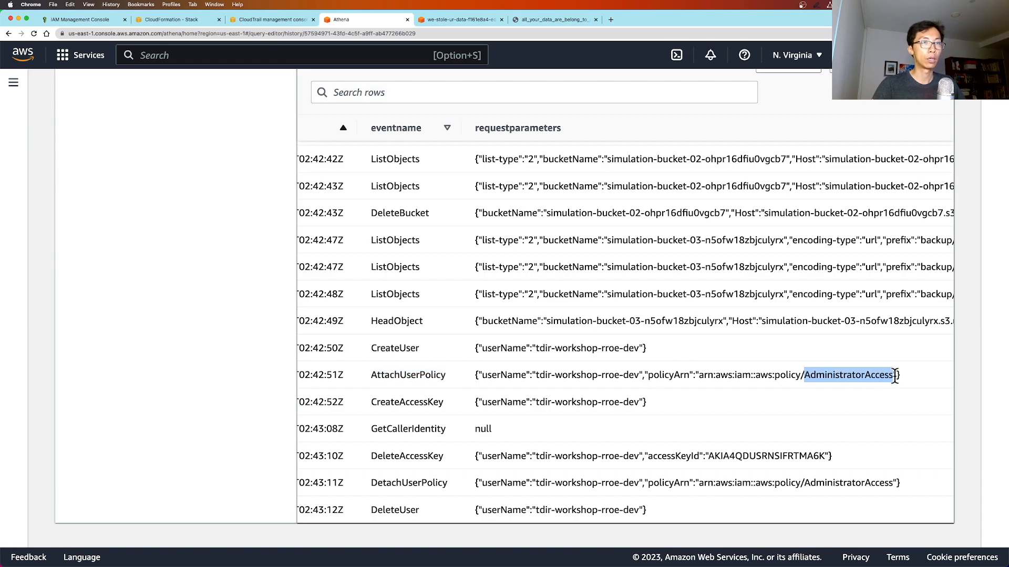
scroll(893, 377, "left", 3)
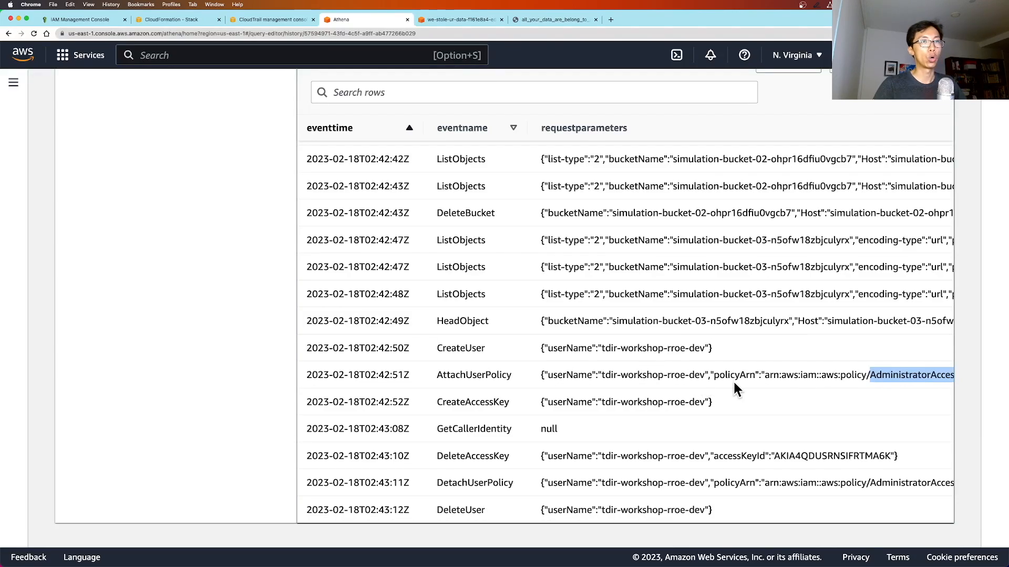
scroll(733, 387, "left", 1)
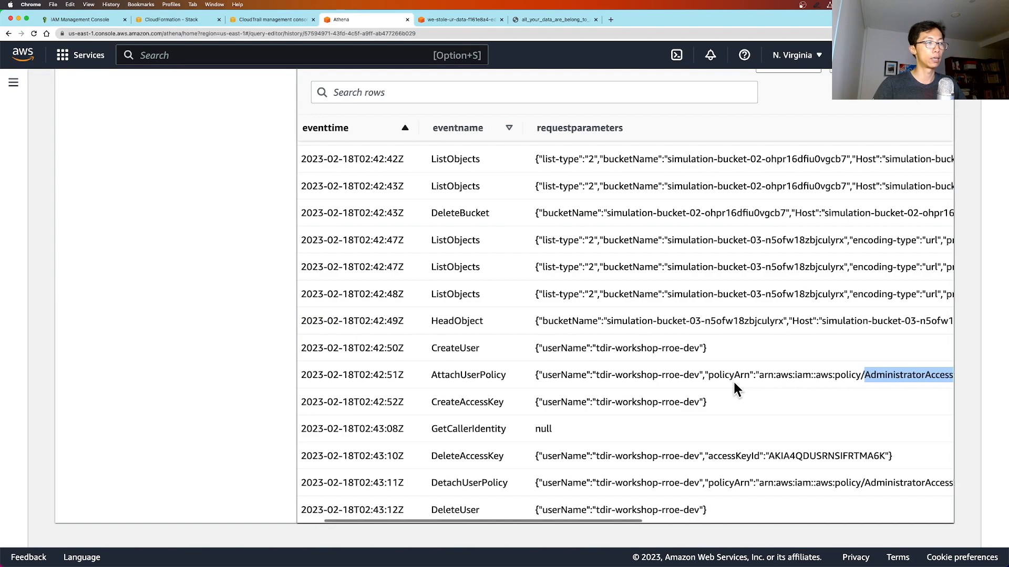
left_click_drag(594, 349, 698, 351)
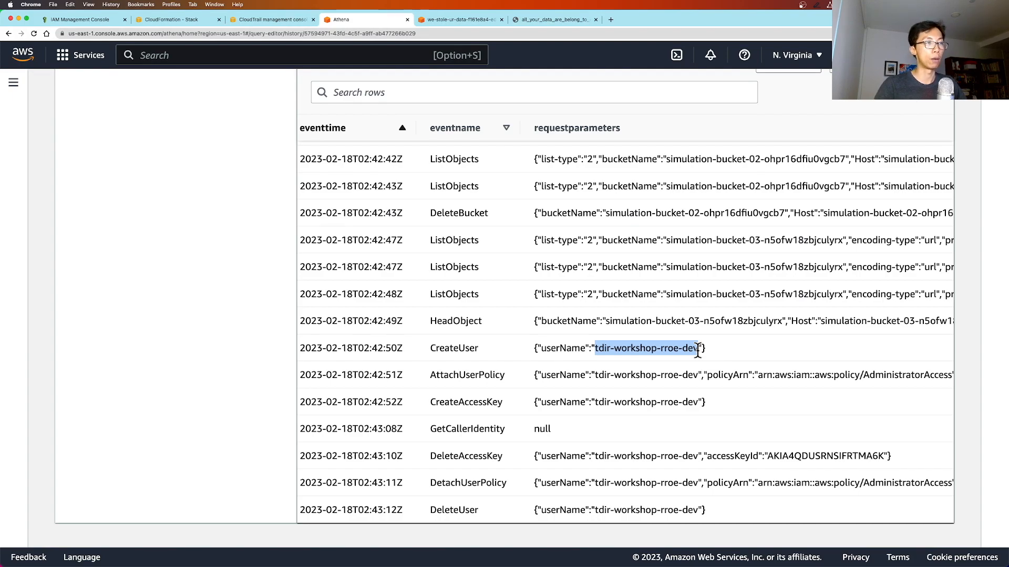
left_click(432, 402)
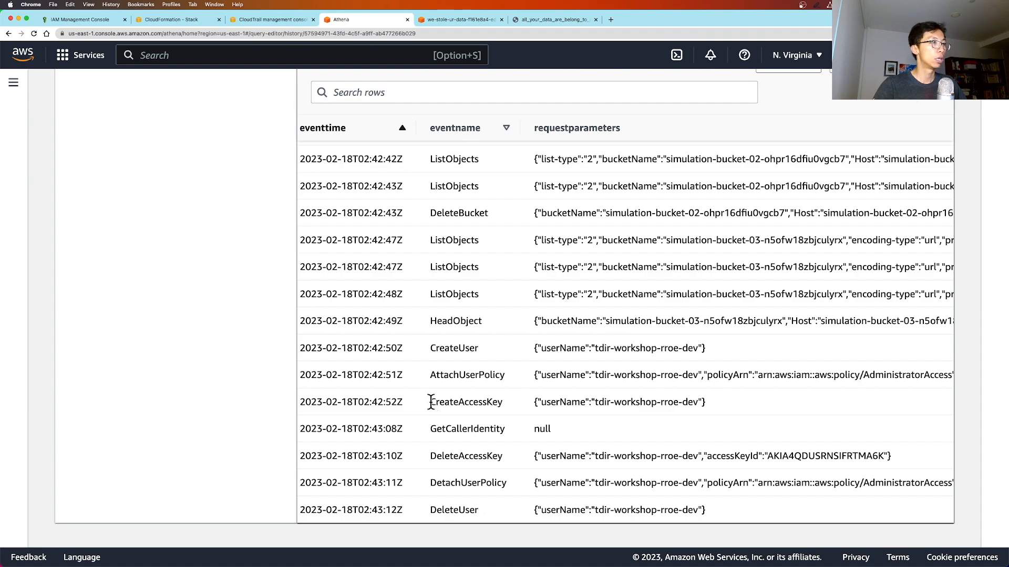
left_click_drag(431, 401, 503, 401)
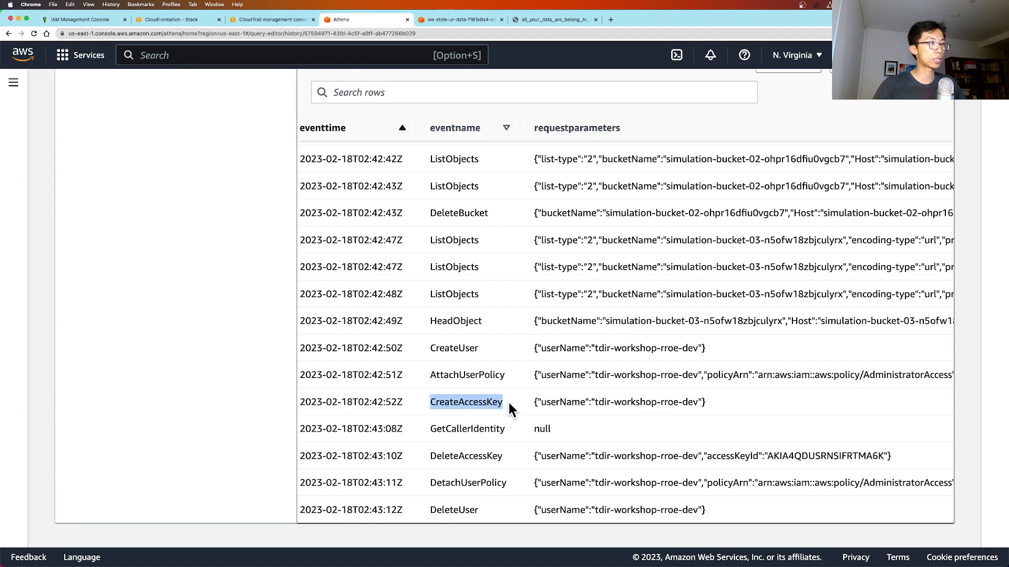
left_click(508, 400)
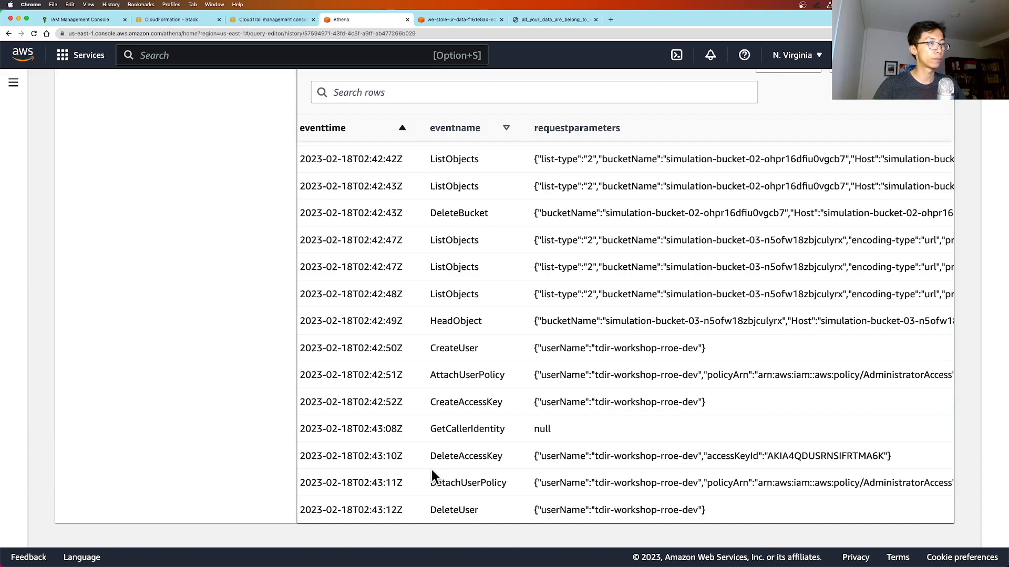
- Examine the cleanup events at the end of the timeline, highlighting the DeleteAccessKey, DetachUserPolicy and DeleteUser rows
scroll(360, 459, "left", 3)
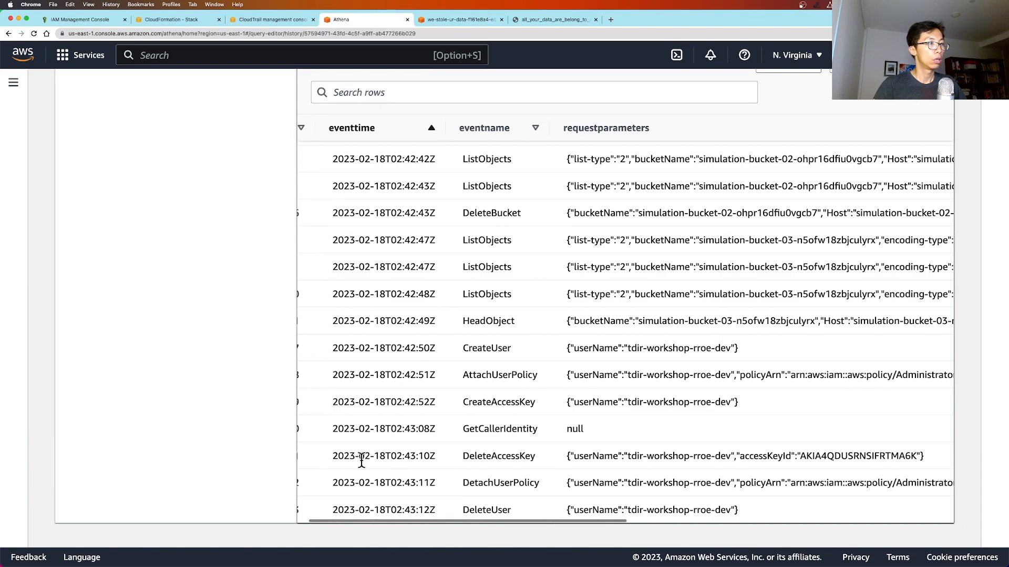
scroll(387, 464, "right", 2)
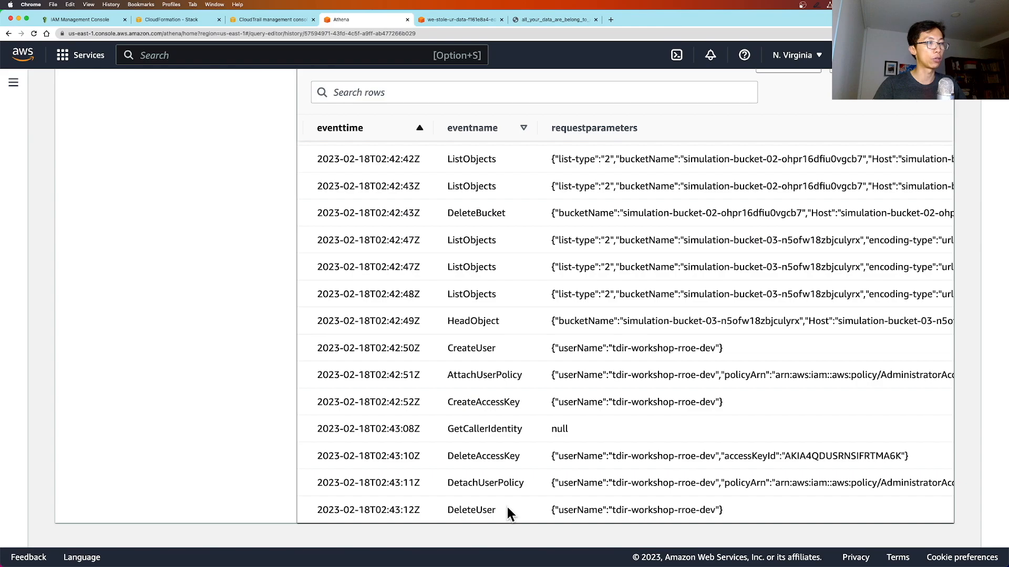
left_click_drag(436, 457, 680, 522)
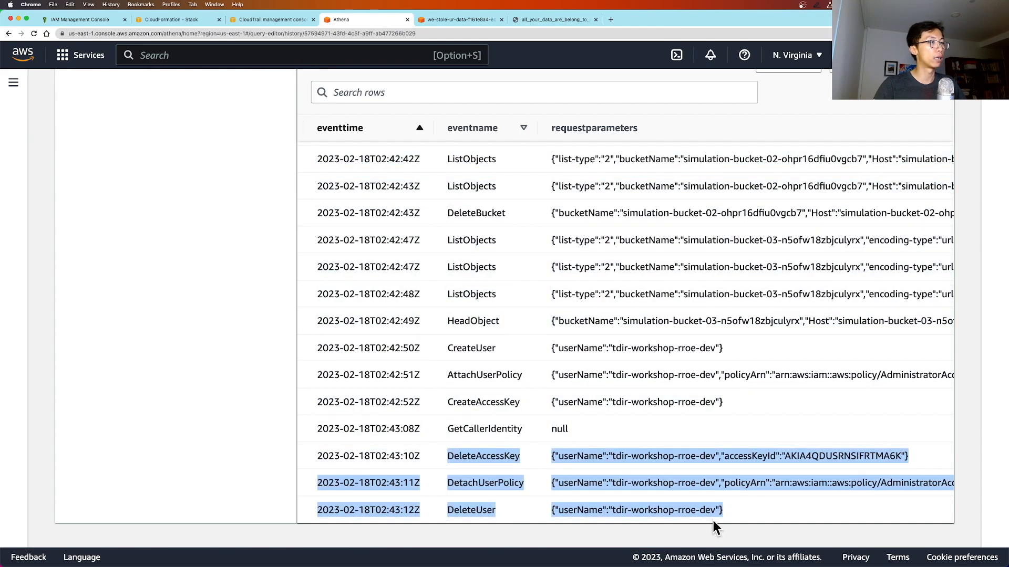
left_click(628, 452)
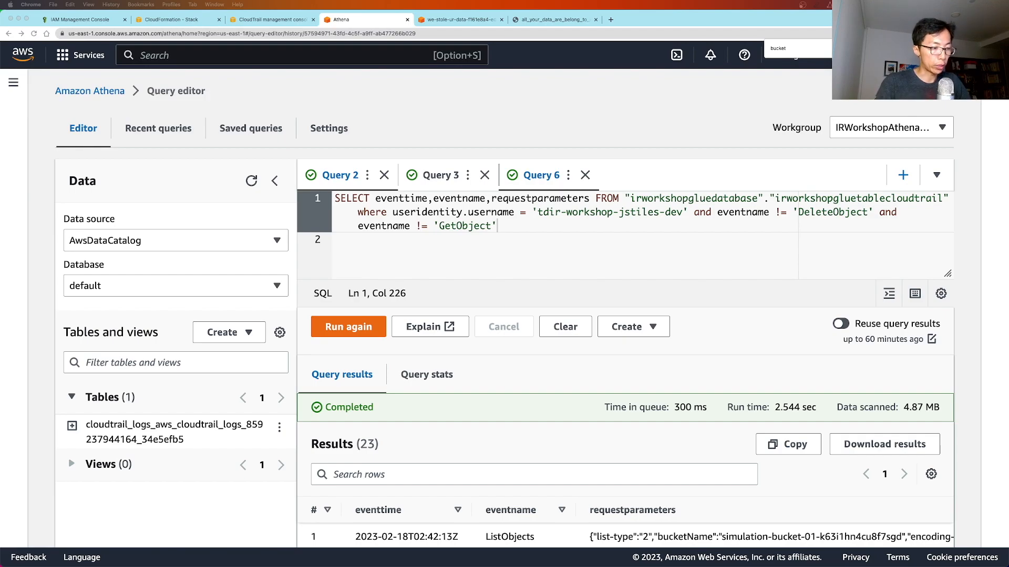
- Replace the query with SELECT eventtime,eventname,requestparameters FROM "irworkshopgluedatabase"."irworkshopgluetablecloudtrail" where eventname = 'DeleteBucket' and useridentity.username = 'tdir-workshop-jstiles-dev', and run it
left_click(518, 227)
left_click(519, 226)
key("super+a")
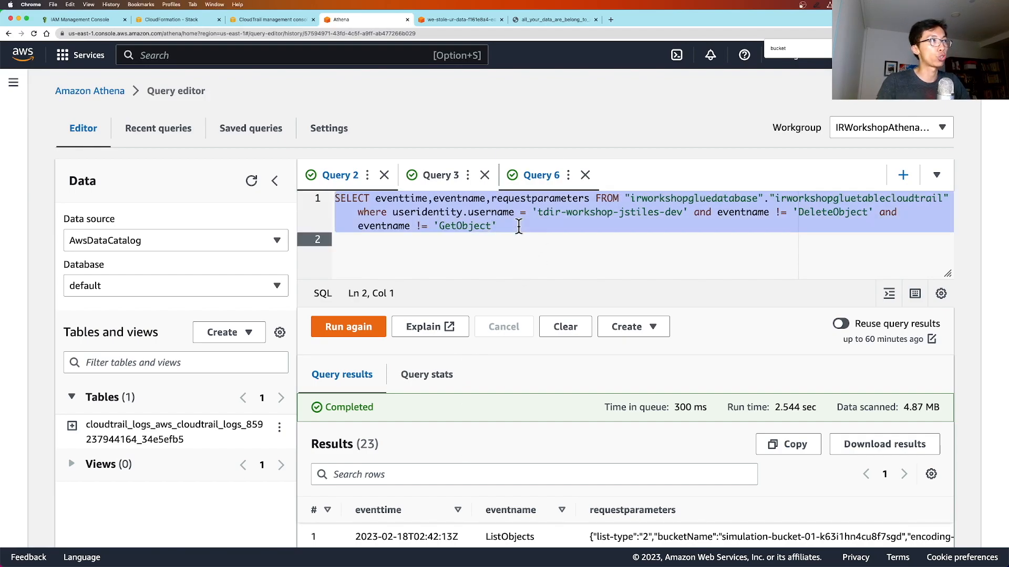
type("SELECT eventtime,eventname,requestparameters FROM \"irworkshopgluedatabase\".\"irworkshopgluetablecloudtrail\" where eventname = 'DeleteBucket' and useridentity.username = 'tdir-workshop-jstiles-dev'")
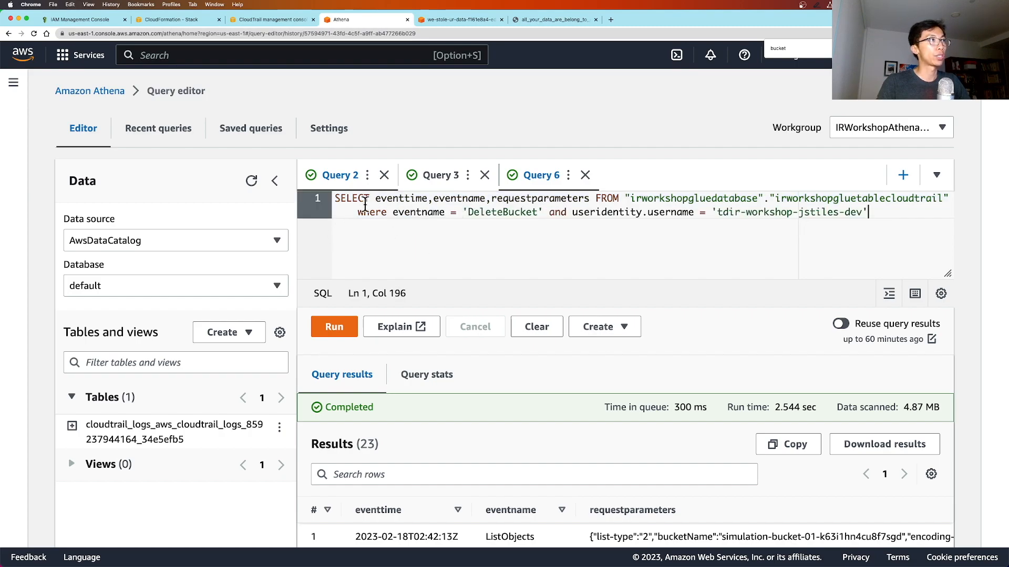
left_click(331, 336)
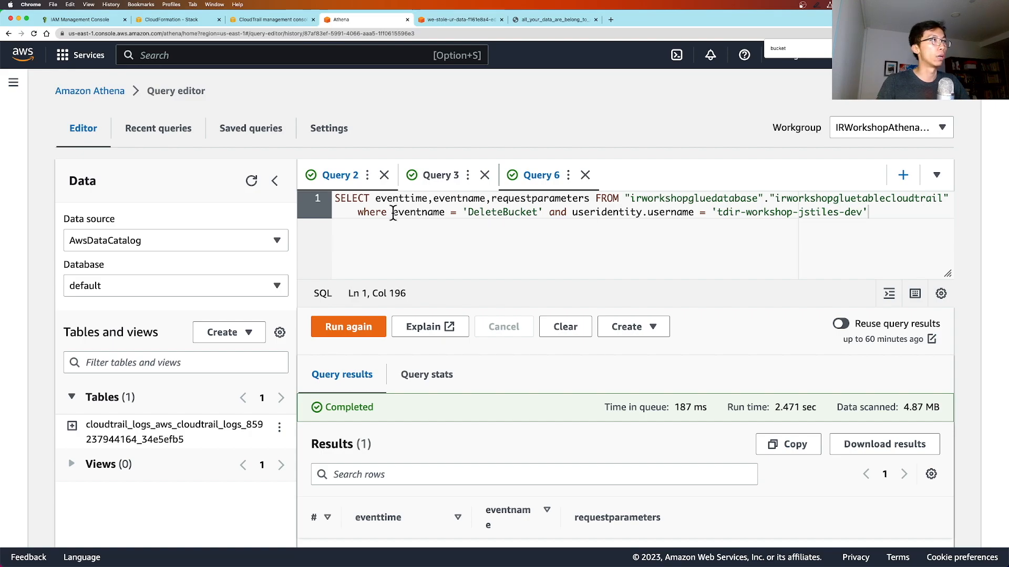
- Review the query's event name and username conditions, and examine the bucketName value in the returned DeleteBucket event
left_click_drag(393, 213, 539, 221)
left_click(541, 220)
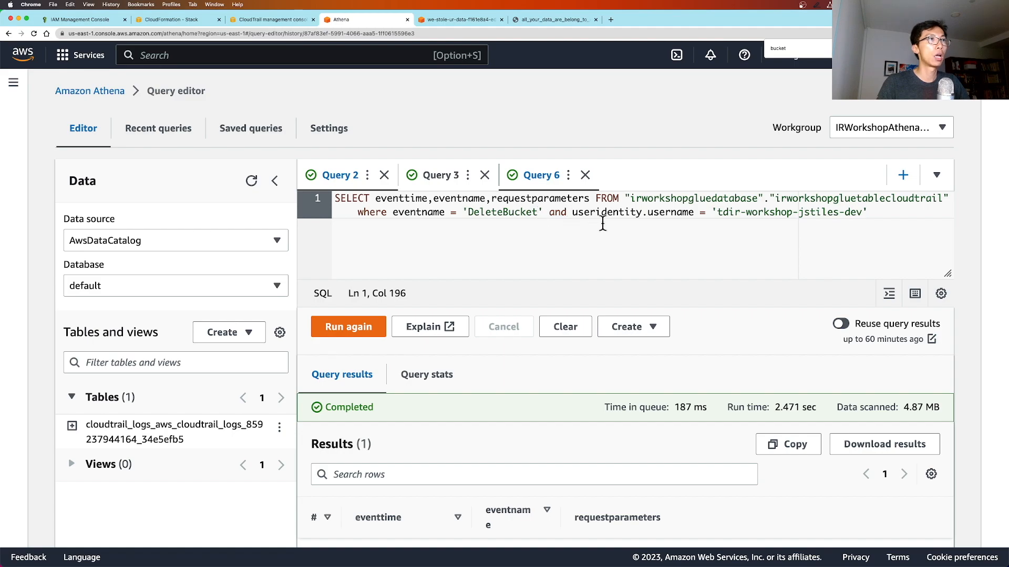
left_click_drag(717, 215, 863, 214)
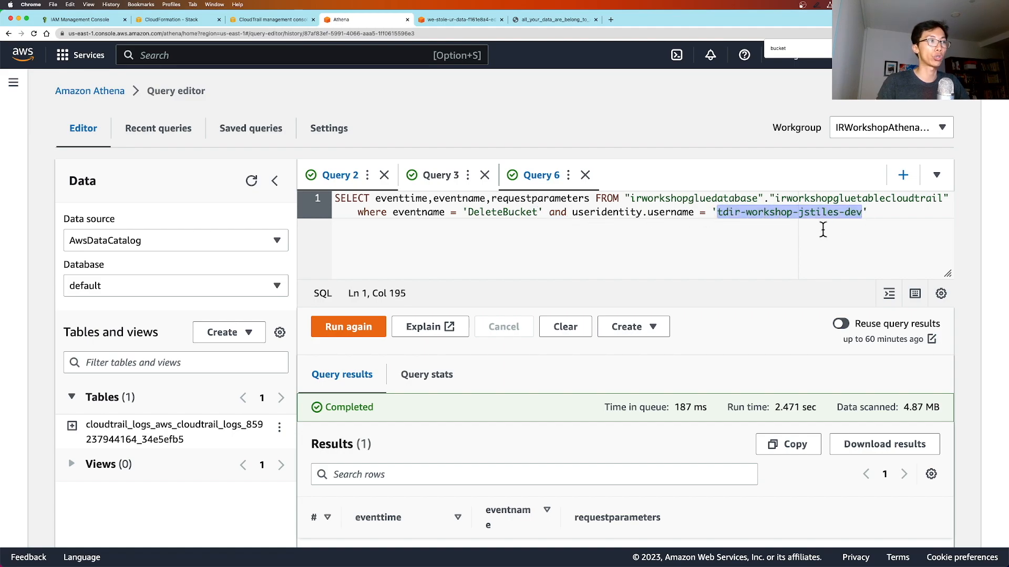
scroll(715, 323, "down", 2)
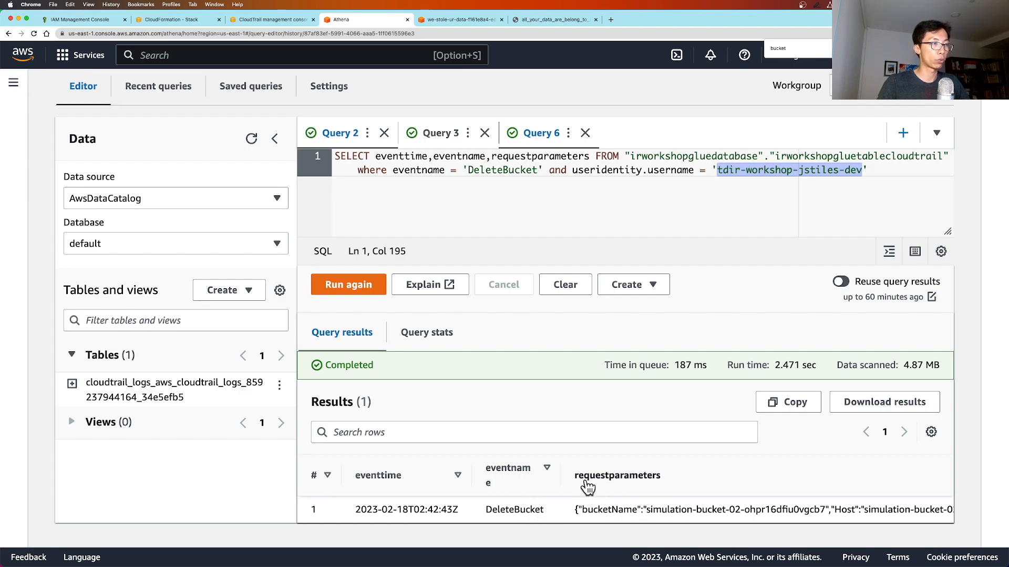
double_click(597, 509)
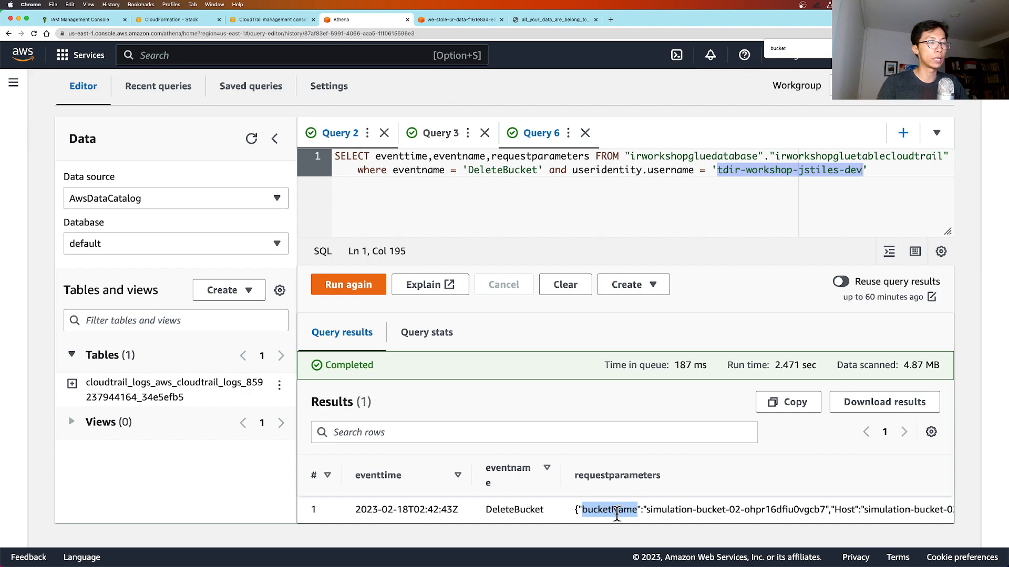
double_click(650, 509)
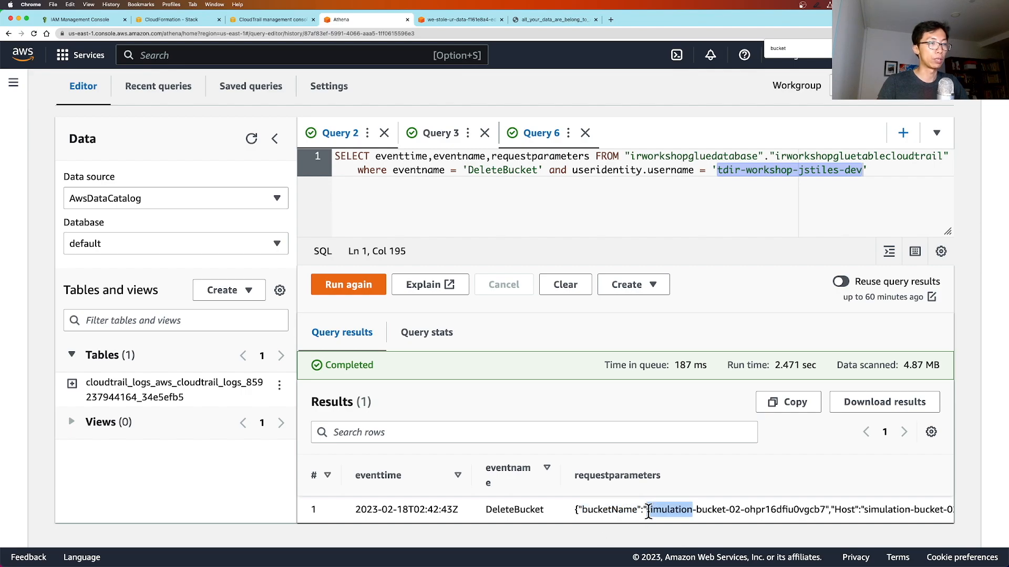
left_click(826, 512, "shift")
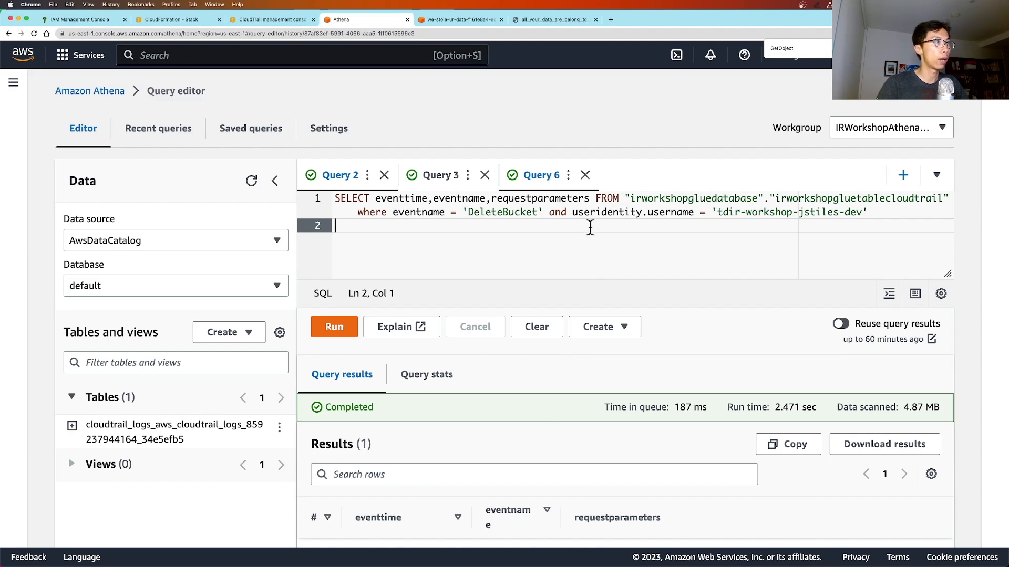
- Replace the query with SELECT eventtime,eventname,requestparameters FROM "irworkshopgluedatabase"."irworkshopgluetablecloudtrail" where eventname = 'GetObject' and requestparameters like '%simulation-bucket-02-ohpr16dfiu0vgcb7%', and run it
key("super+a")
type("SELECT eventtime,eventname,requestparameters FROM \"irworkshopgluedatabase\".\"irworkshopgluetablecloudtrail\" where eventname = 'GetObject' and requestparameters like '%simulation-bucket-02-ohpr16dfiu0vgcb7%'")
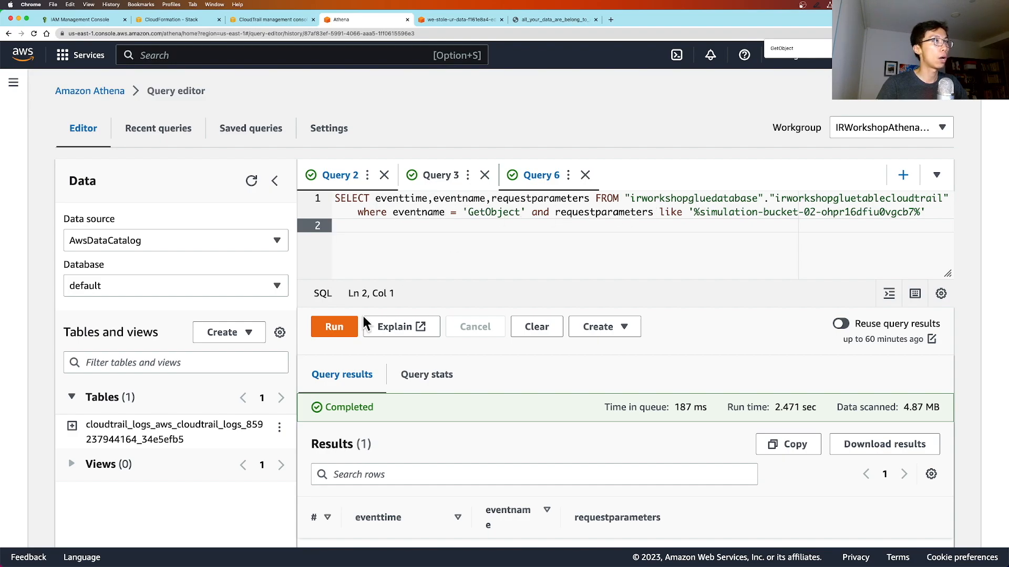
left_click(331, 330)
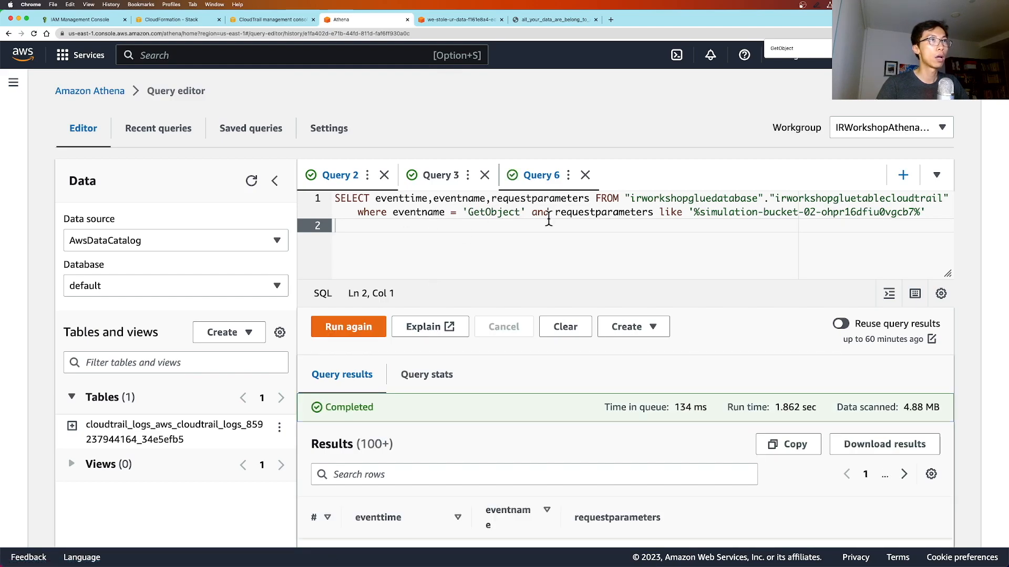
- Review the query's bucket name filter and look through the list of returned GetObject events
left_click_drag(696, 212, 916, 221)
scroll(632, 295, "down", 5)
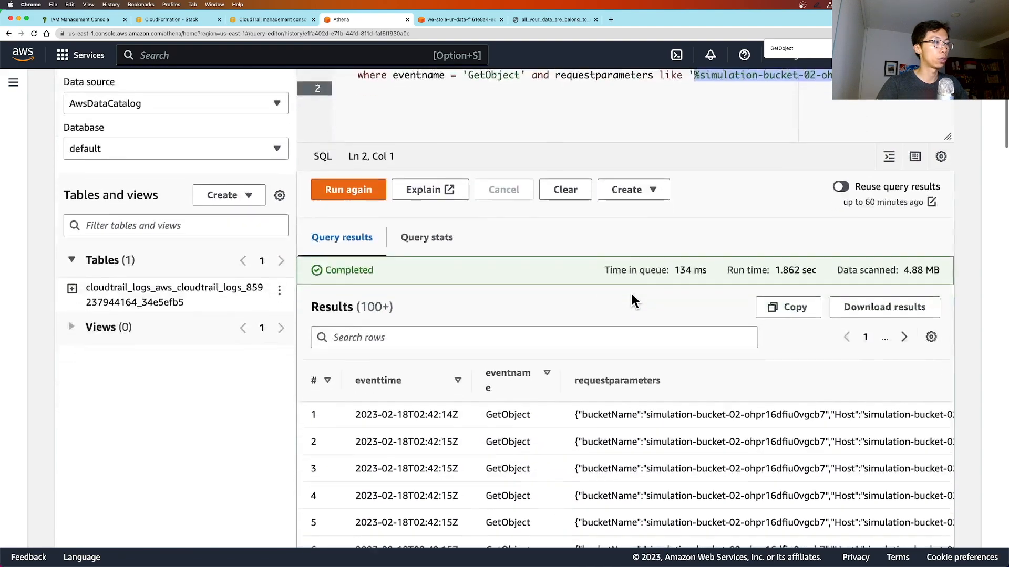
scroll(631, 296, "down", 20)
scroll(630, 292, "down", 20)
scroll(539, 442, "up", 20)
scroll(540, 447, "up", 20)
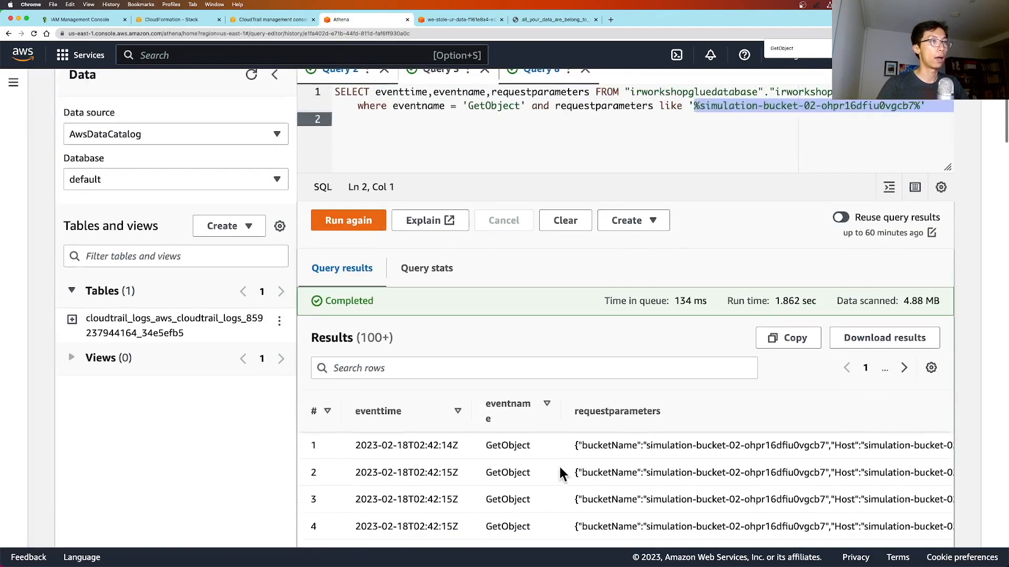
- Examine the object keys at the end of the request parameters, highlighting the xlsx file name in the fourth row
scroll(551, 457, "down", 5)
scroll(577, 359, "right", 1)
scroll(577, 360, "right", 5)
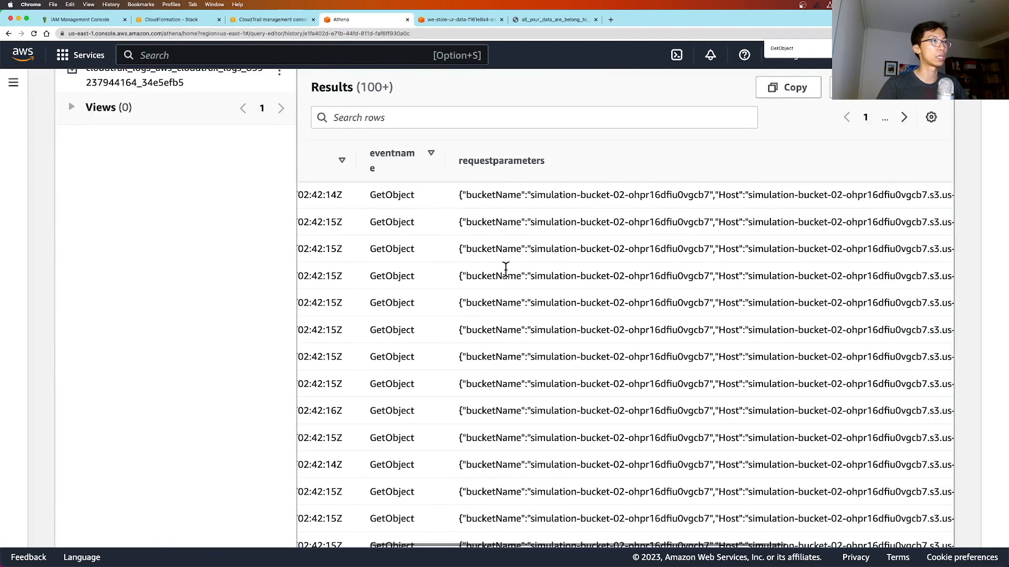
scroll(645, 269, "right", 15)
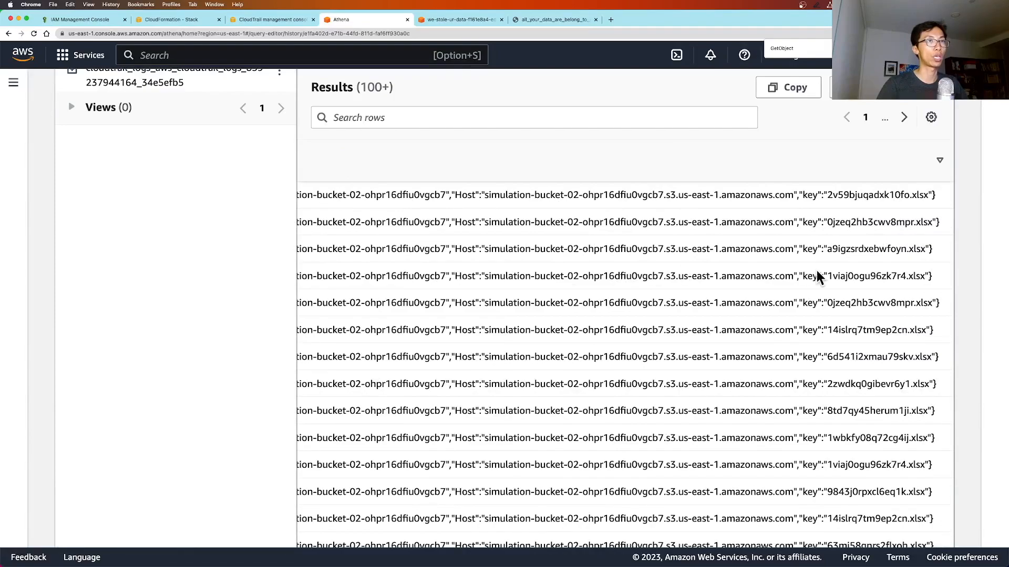
left_click_drag(827, 273, 934, 281)
left_click(934, 281)
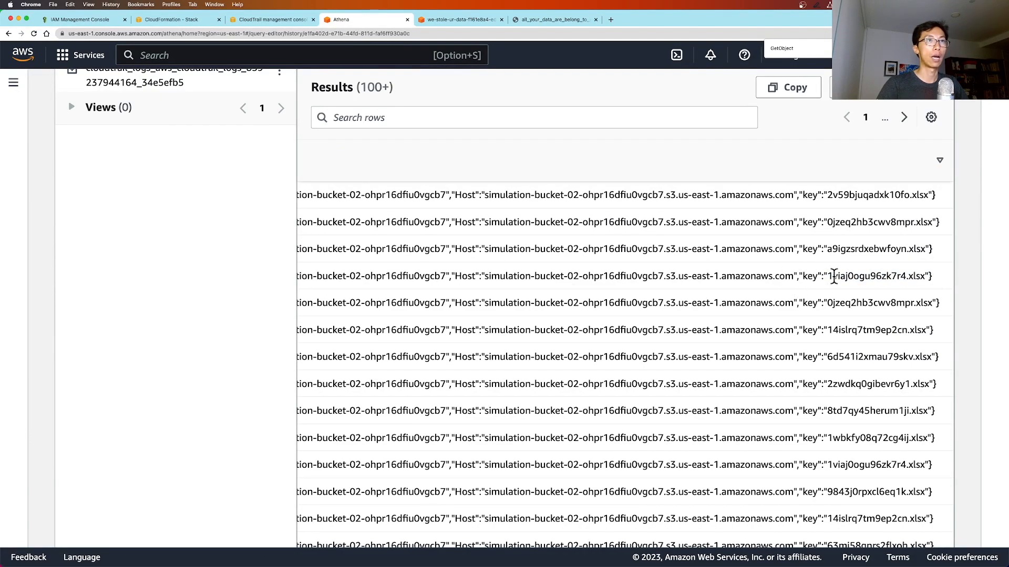
left_click_drag(829, 276, 926, 281)
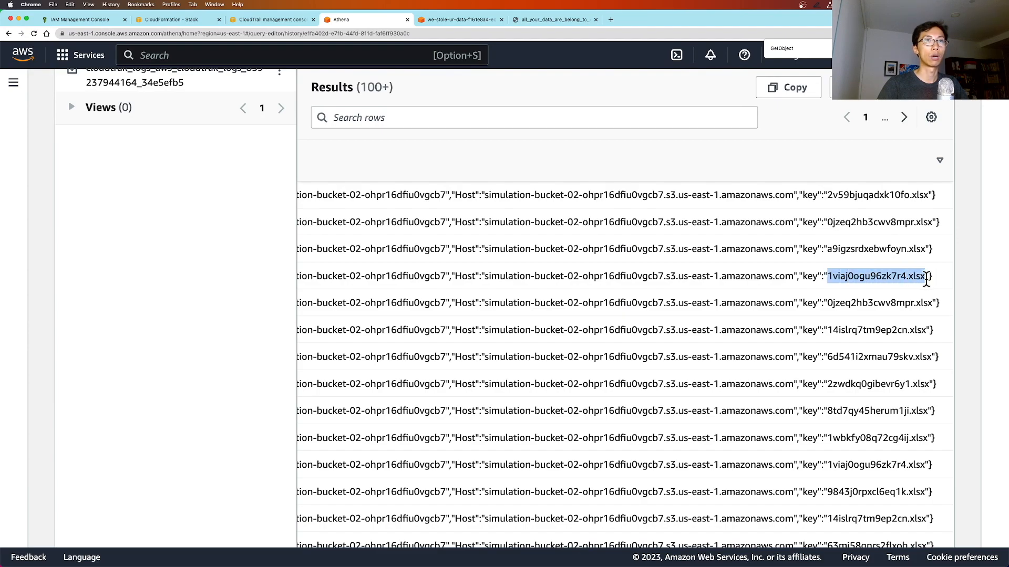